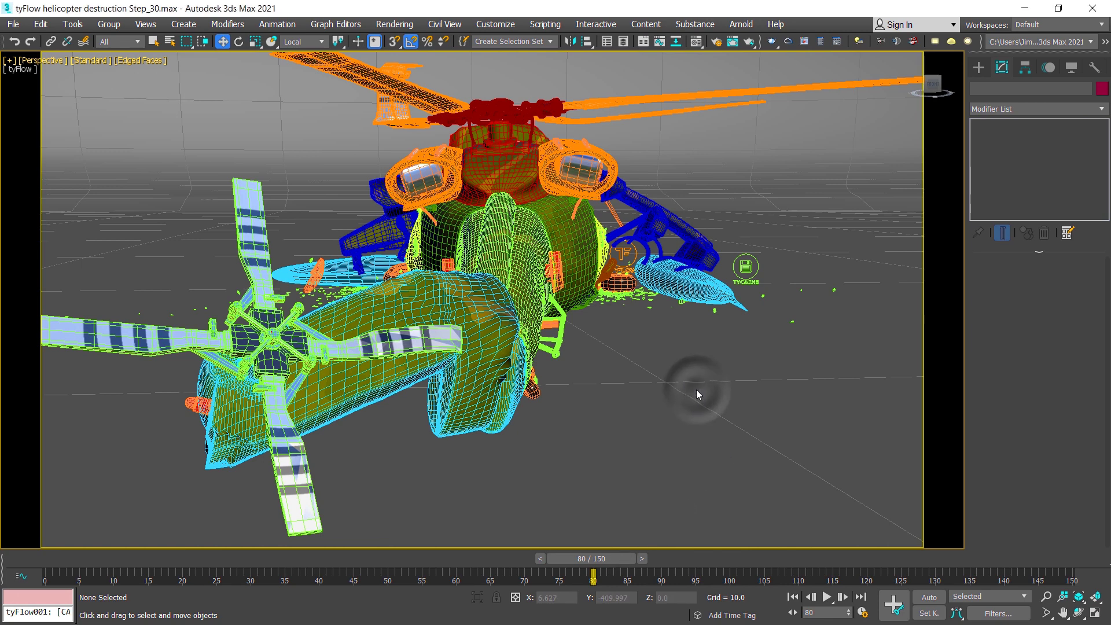
# Step: Turn off Edged Faces to show the camouflage shading, then zoom in on the tail rotor
pyautogui.press('F4')
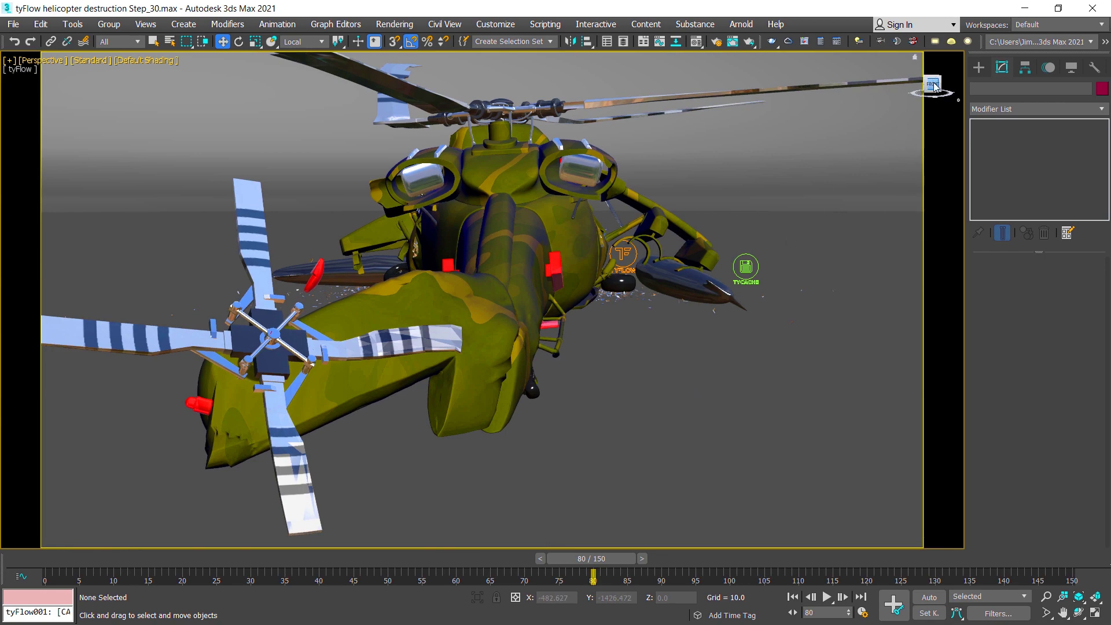
pyautogui.moveTo(934, 85); pyautogui.dragTo(903, 116)
pyautogui.scroll(5, 575, 378)
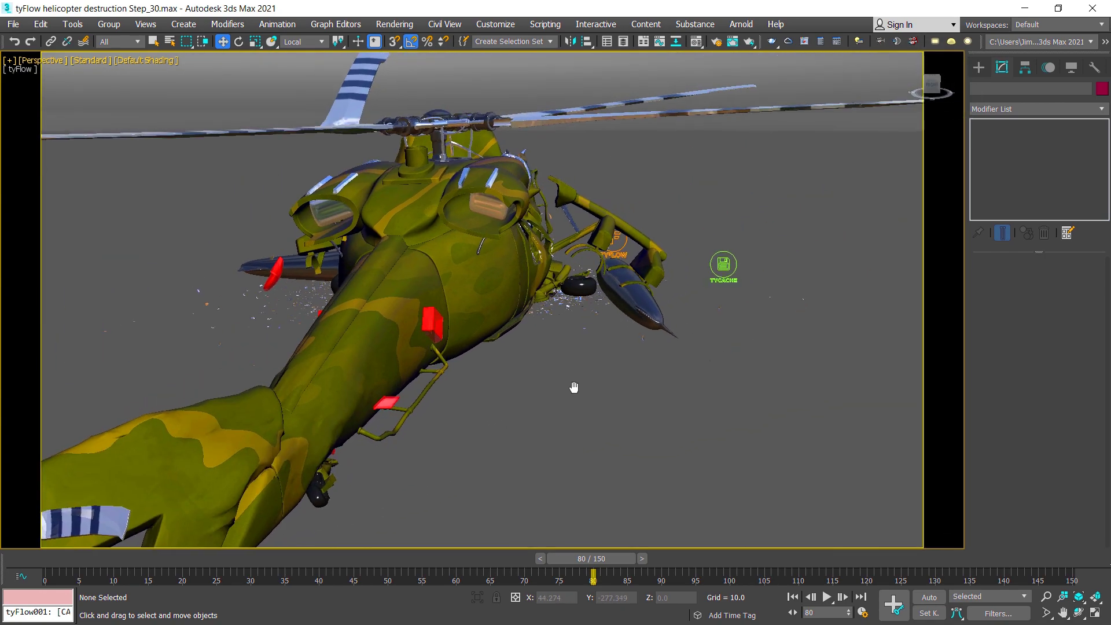
pyautogui.scroll(-5, 574, 388)
pyautogui.moveTo(931, 87); pyautogui.dragTo(920, 101)
pyautogui.scroll(2, 439, 409)
pyautogui.scroll(3, 430, 458)
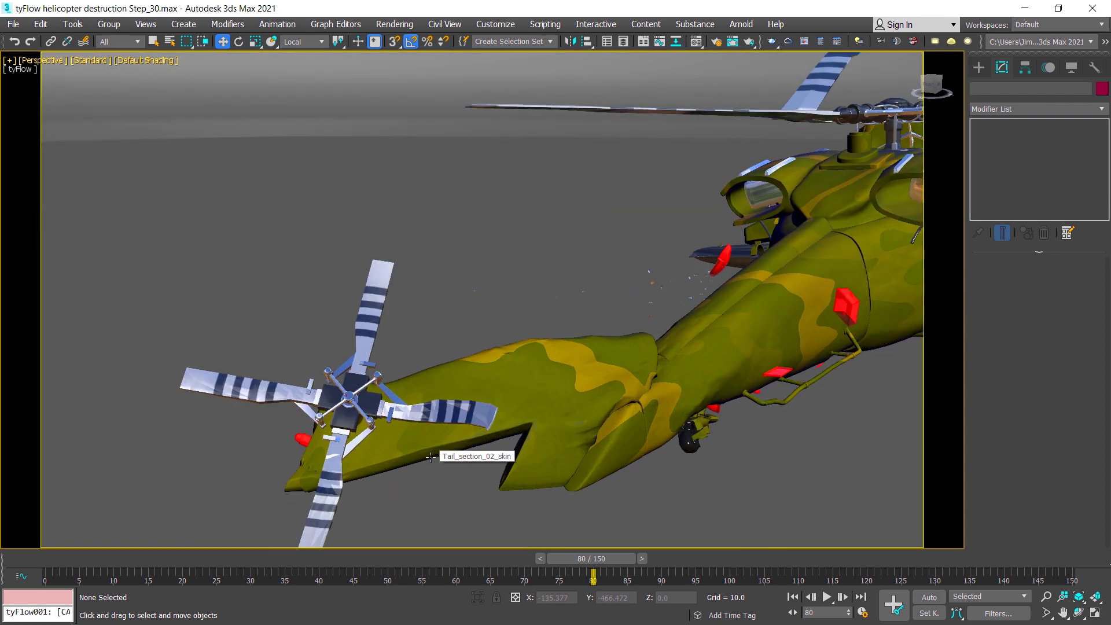
pyautogui.scroll(2, 431, 457)
pyautogui.click(468, 387)
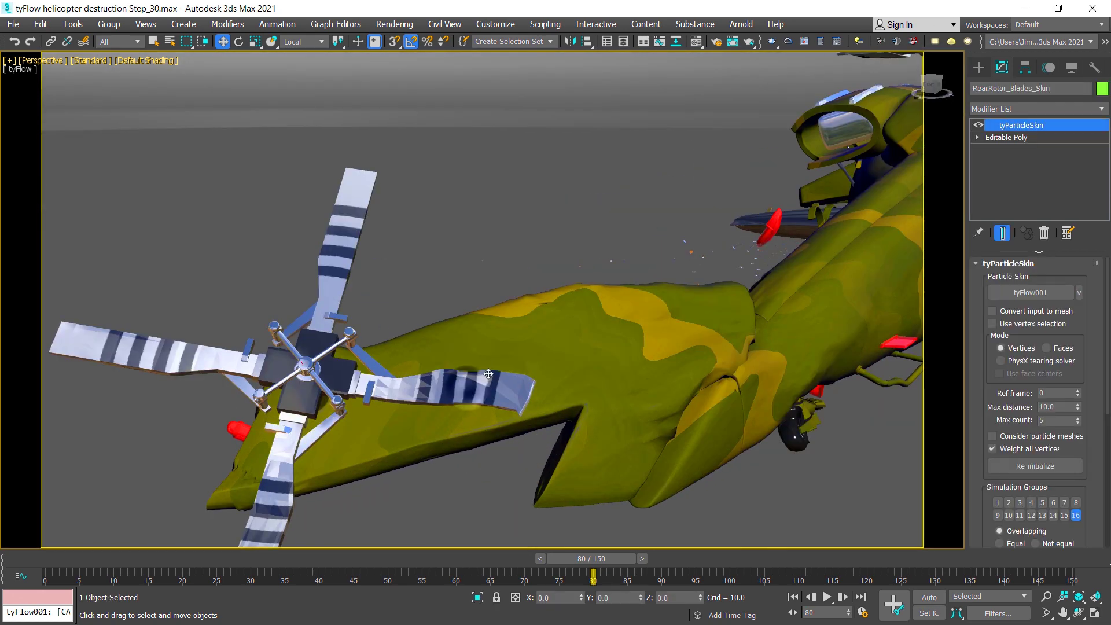
pyautogui.moveTo(939, 84)
pyautogui.mouseDown()
pyautogui.moveTo(909, 87)
pyautogui.moveTo(932, 92)
pyautogui.mouseUp()
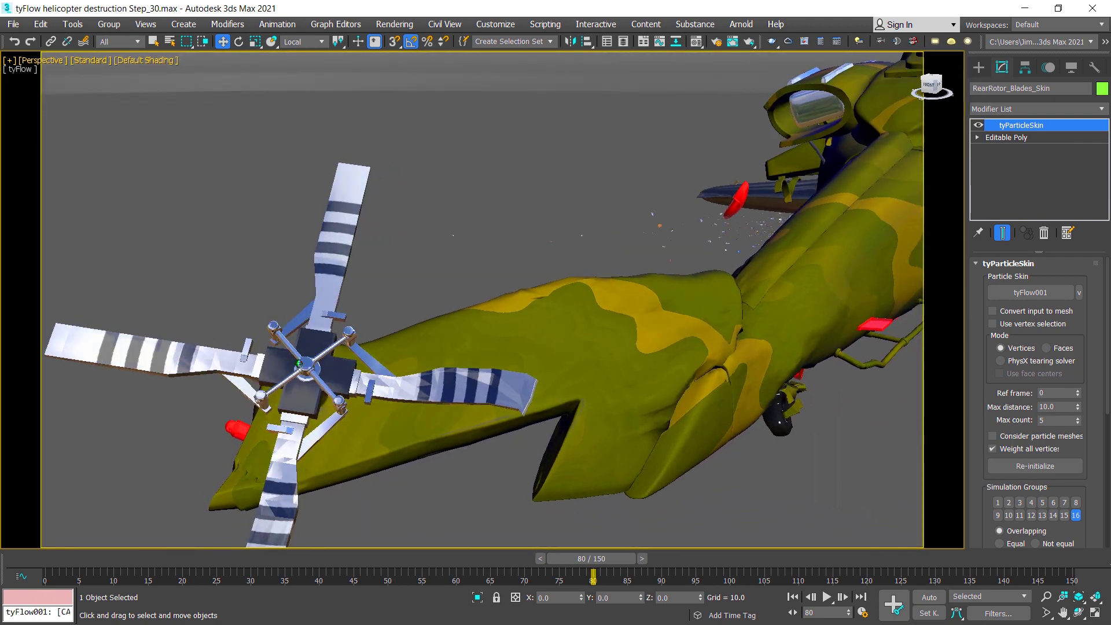
pyautogui.scroll(-2, 422, 245)
pyautogui.scroll(-2, 422, 245)
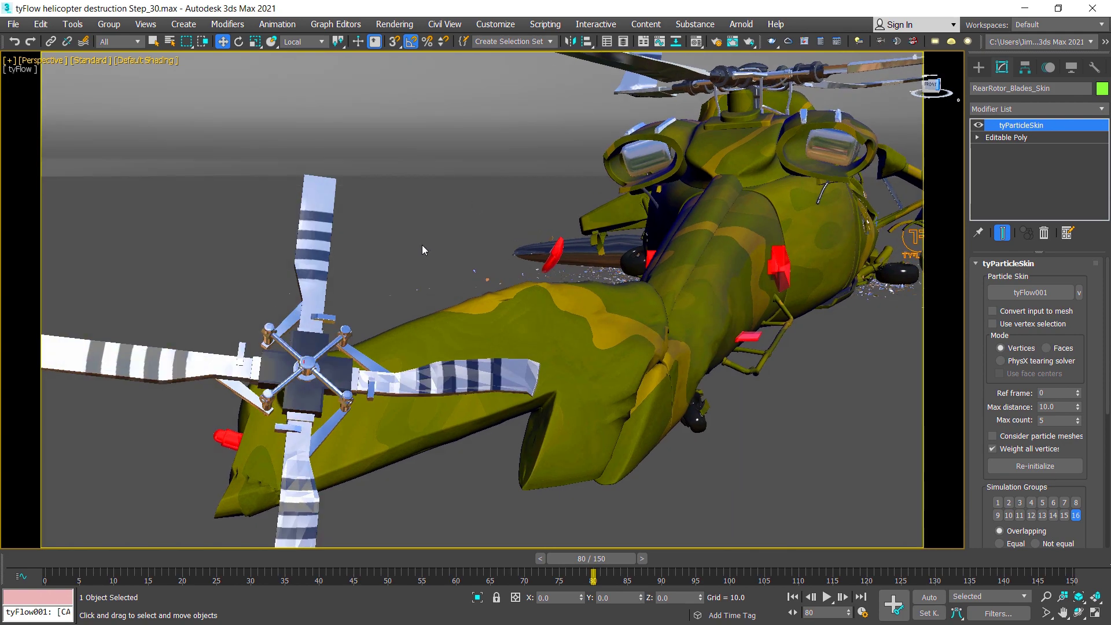
pyautogui.scroll(-3, 422, 245)
pyautogui.scroll(-2, 674, 318)
pyautogui.scroll(1, 675, 318)
pyautogui.scroll(1, 683, 307)
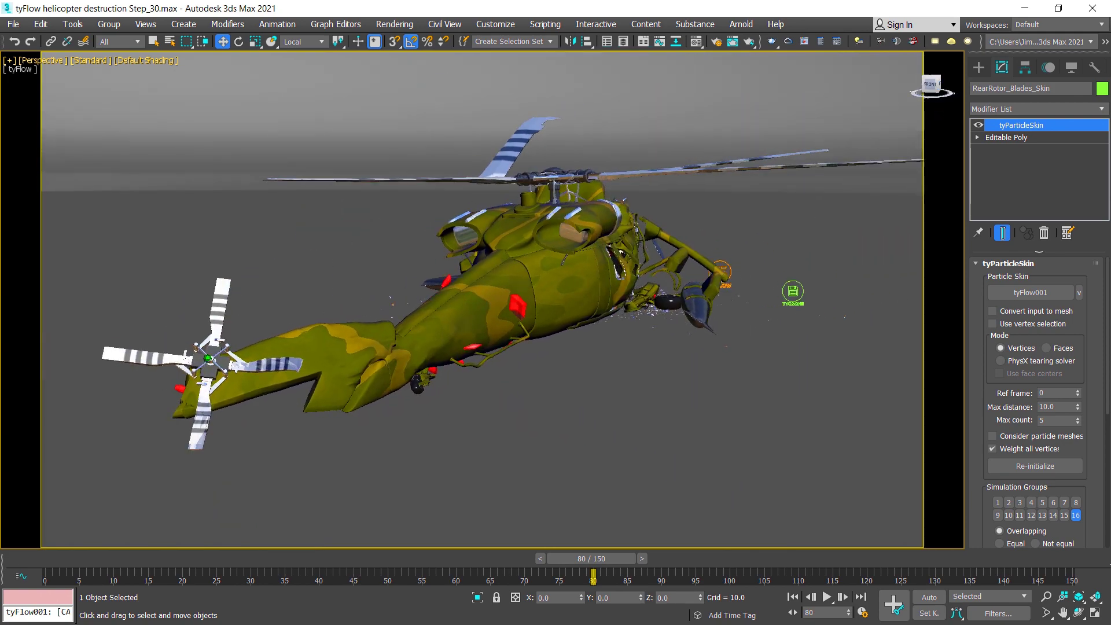
pyautogui.scroll(3, 706, 283)
pyautogui.scroll(2, 719, 267)
pyautogui.moveTo(719, 267); pyautogui.dragTo(366, 247, button='middle')
pyautogui.moveTo(932, 86); pyautogui.dragTo(903, 88)
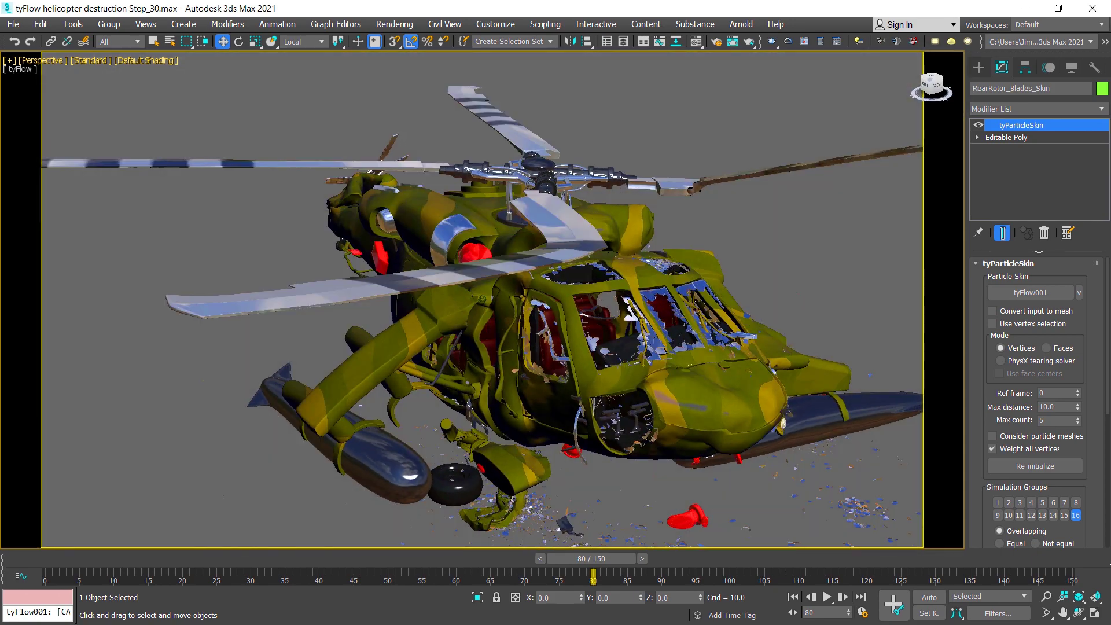
# Step: Orbit the helicopter to a head-on view, turn Edged Faces on, then reframe it three-quarter side-on
pyautogui.moveTo(902, 87); pyautogui.dragTo(920, 87)
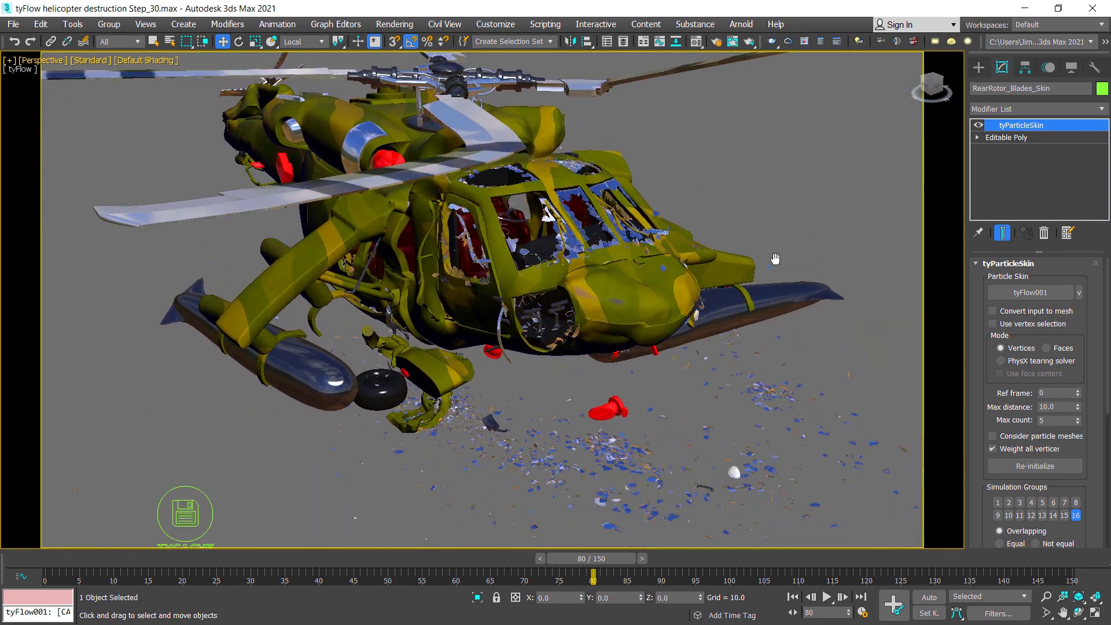
pyautogui.keyDown('alt'); pyautogui.moveTo(824, 308); pyautogui.dragTo(900, 141, button='middle'); pyautogui.keyUp('alt')
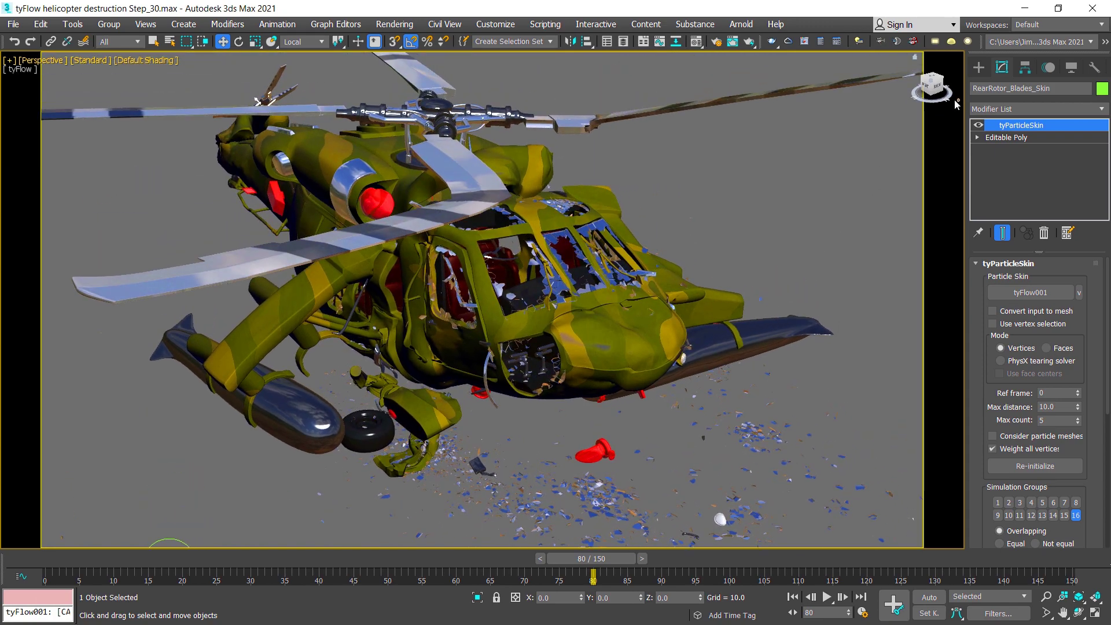
pyautogui.moveTo(933, 87)
pyautogui.mouseDown()
pyautogui.moveTo(903, 88)
pyautogui.moveTo(952, 92)
pyautogui.moveTo(933, 87)
pyautogui.mouseUp()
pyautogui.press('F4')
pyautogui.press('F4')
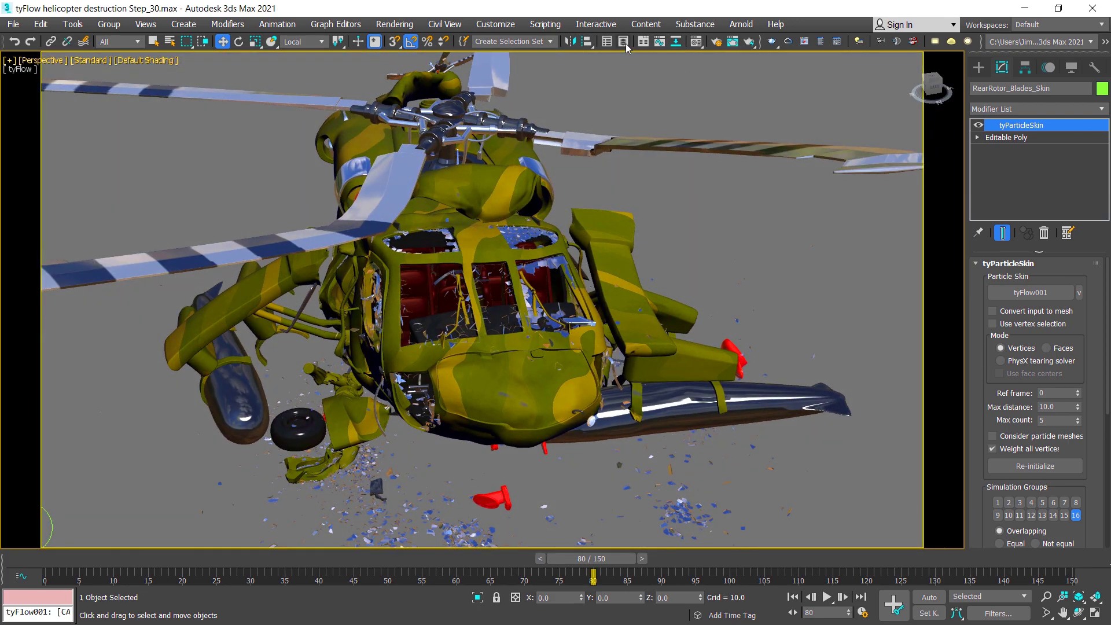
pyautogui.moveTo(926, 96); pyautogui.dragTo(941, 91)
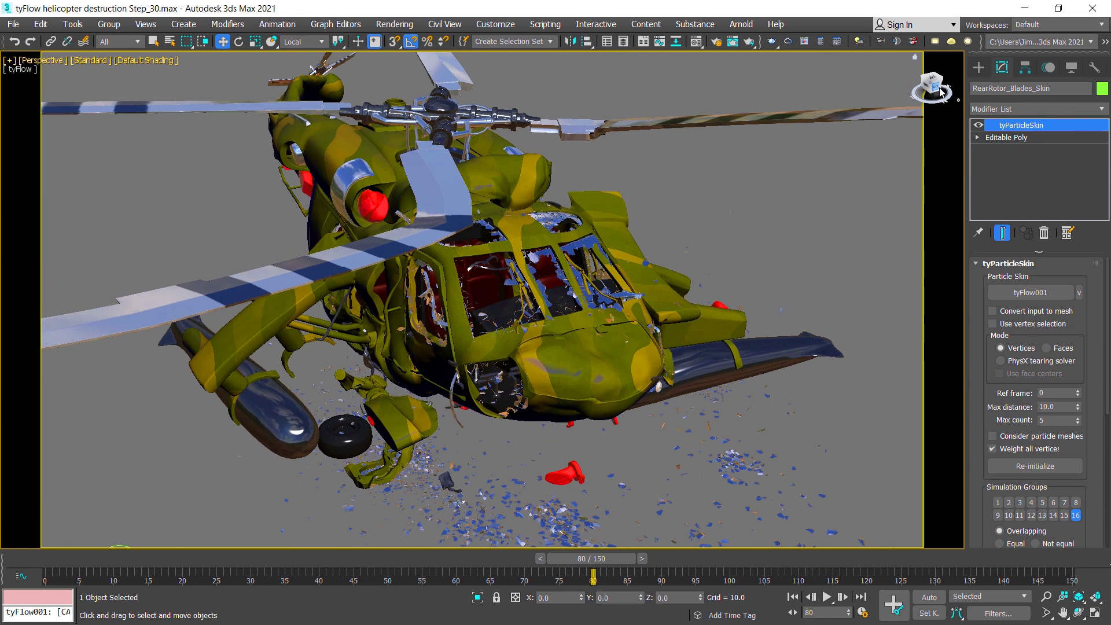
pyautogui.moveTo(706, 228); pyautogui.dragTo(727, 250, button='middle')
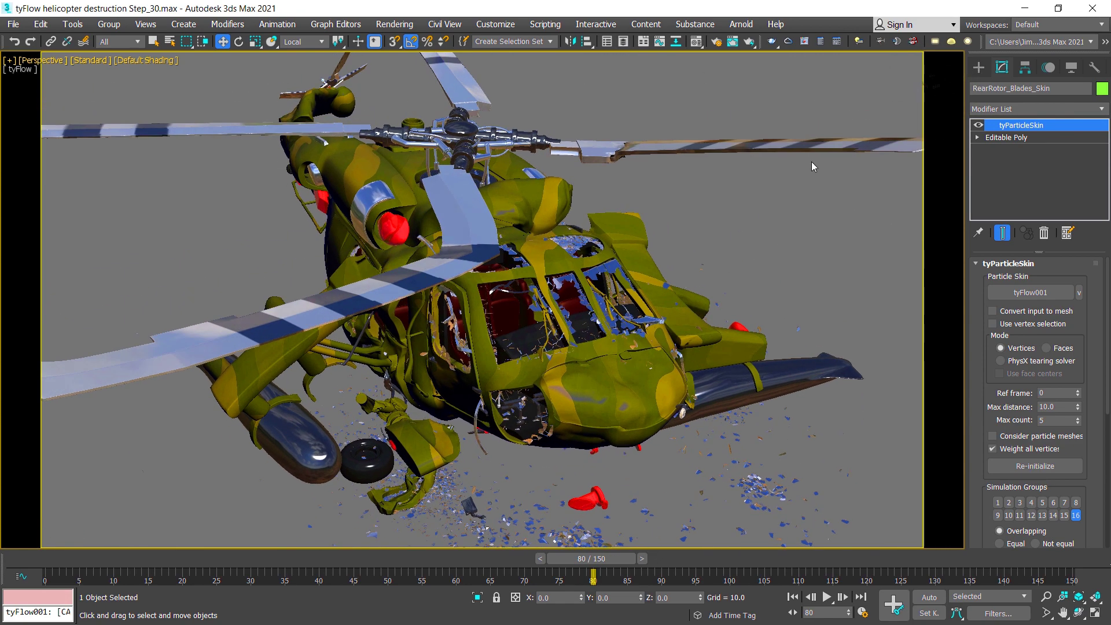
# Step: In the Layer Explorer, collapse SkinGeos, expand 0 (default), then unfreeze and select tyFlow001
pyautogui.click(623, 41)
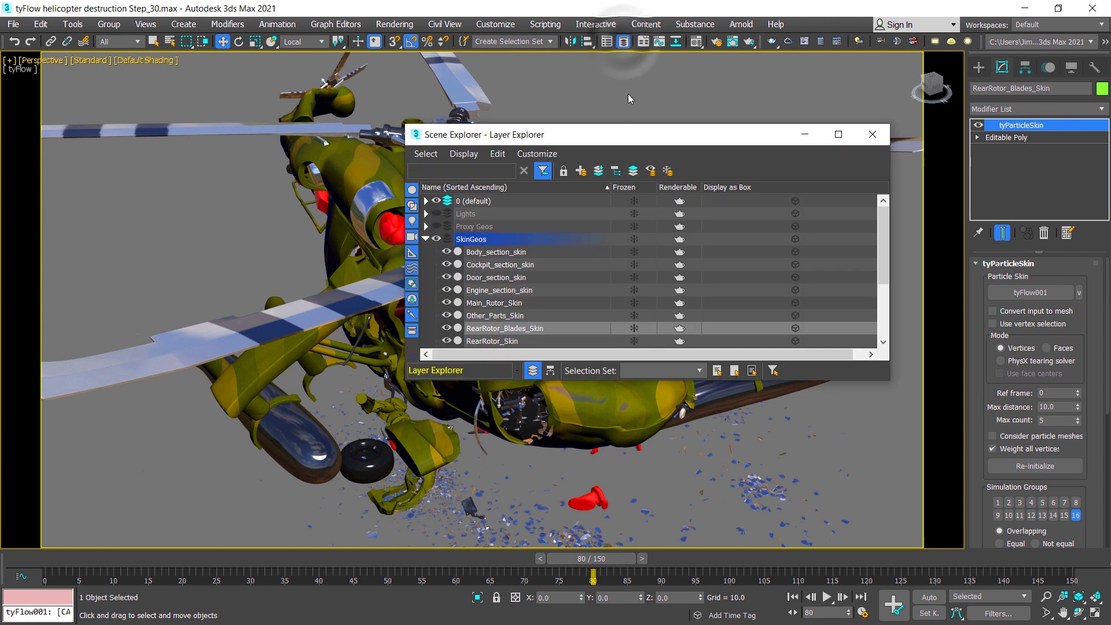
pyautogui.click(426, 240)
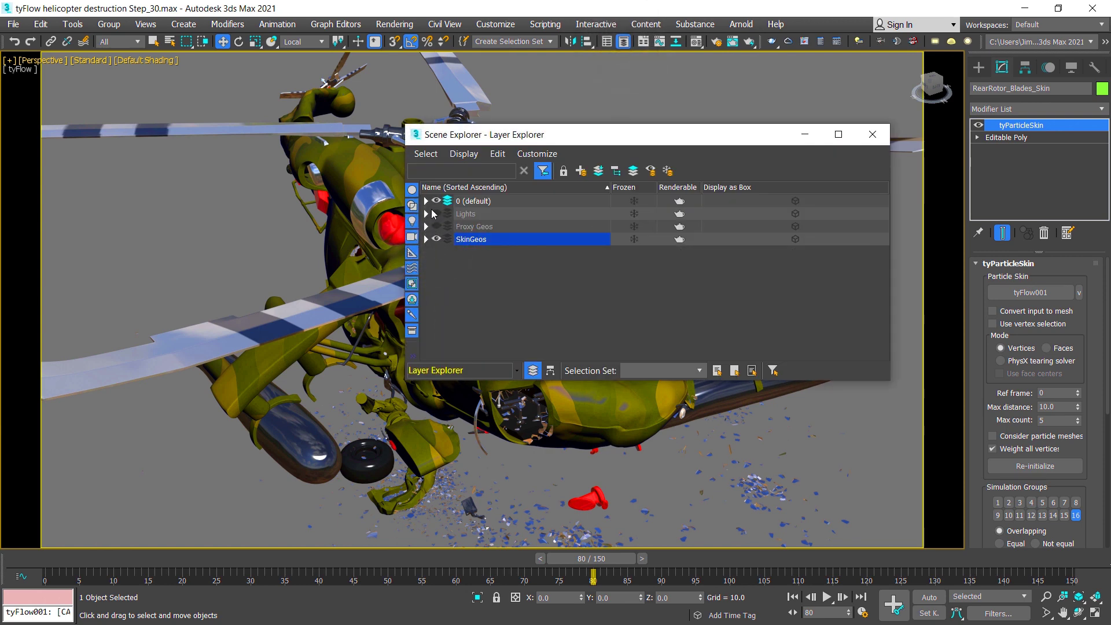
pyautogui.click(426, 201)
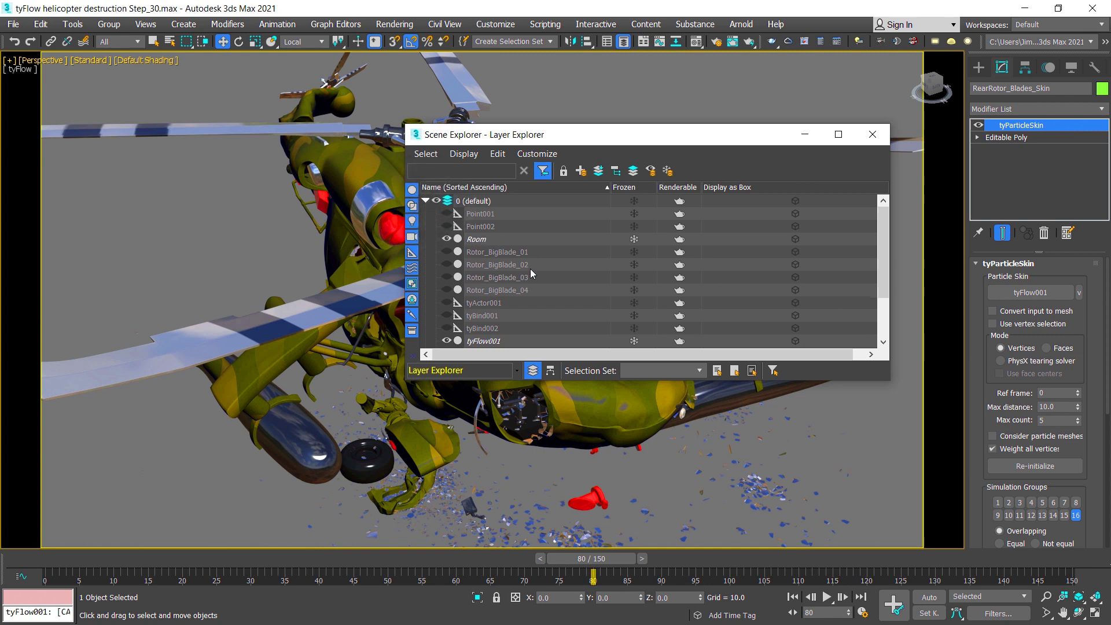
pyautogui.scroll(-1, 530, 293)
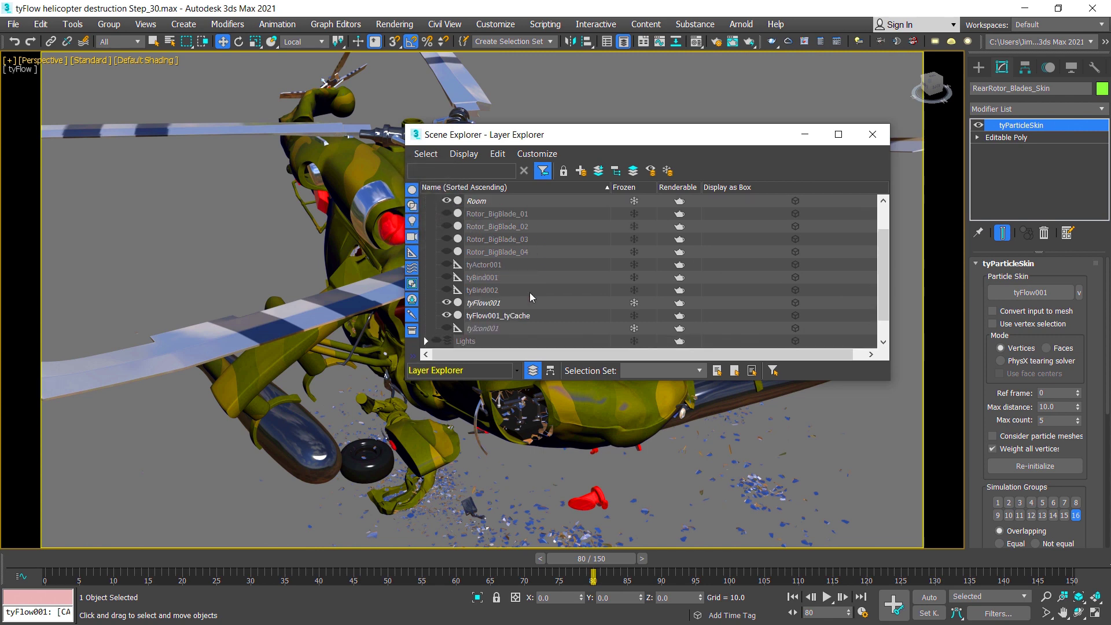
pyautogui.click(635, 303)
pyautogui.click(495, 304)
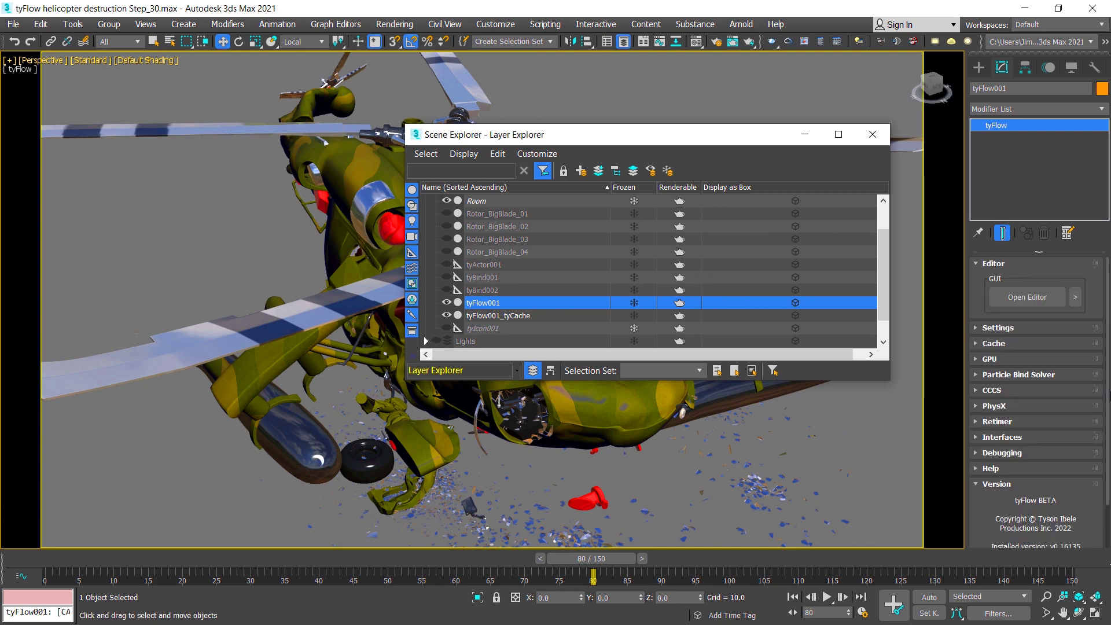
pyautogui.click(1030, 304)
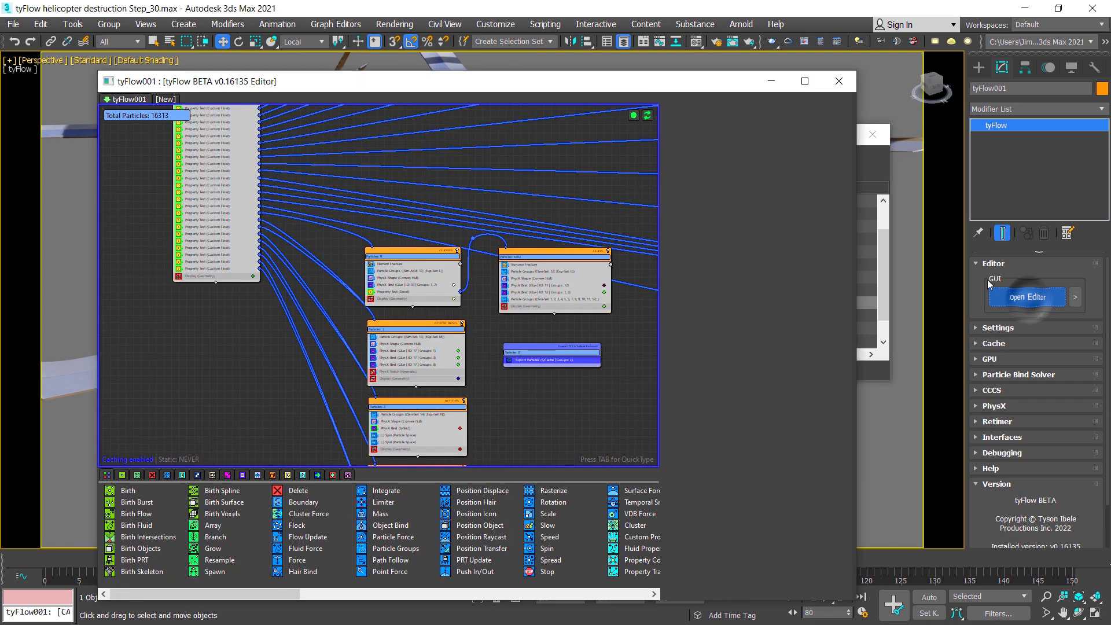
pyautogui.click(877, 135)
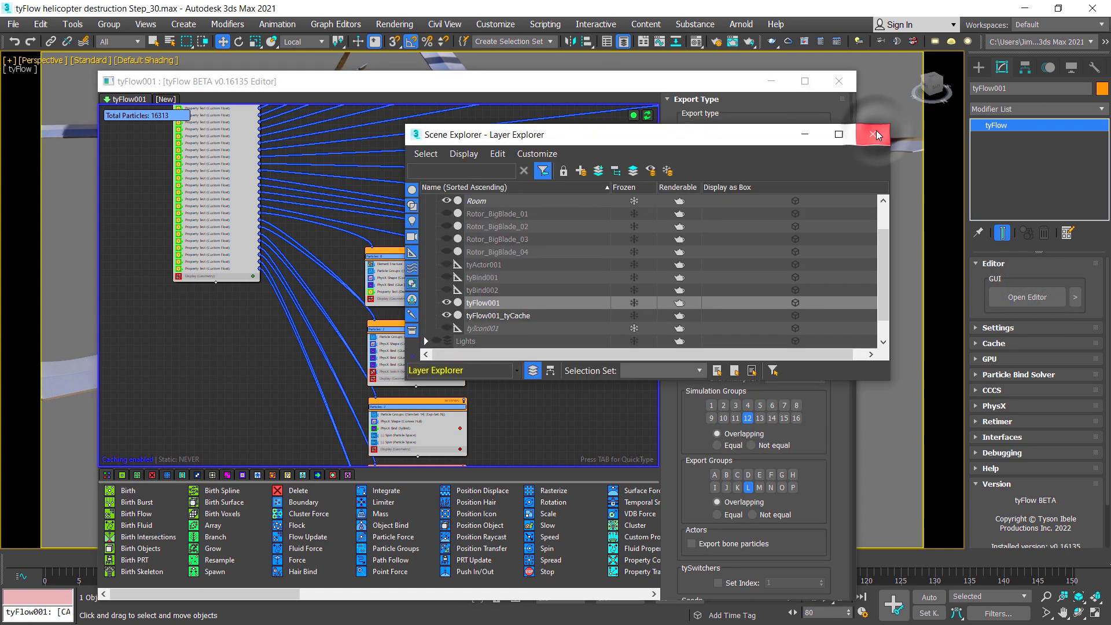
pyautogui.click(877, 136)
pyautogui.scroll(2, 348, 384)
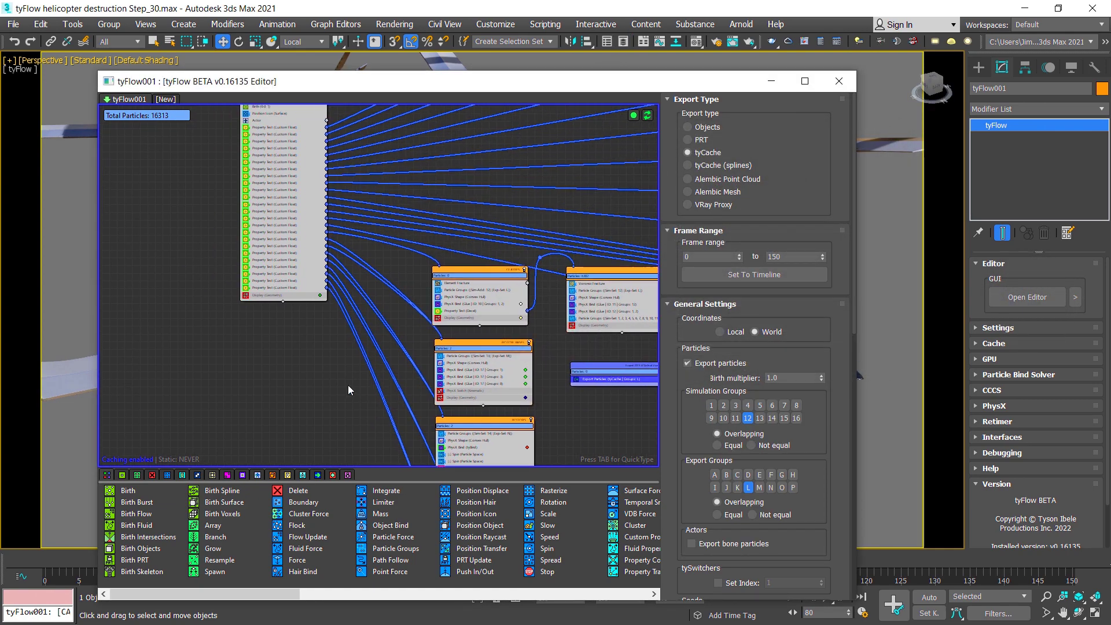
pyautogui.scroll(2, 348, 323)
pyautogui.scroll(2, 301, 243)
pyautogui.scroll(2, 272, 191)
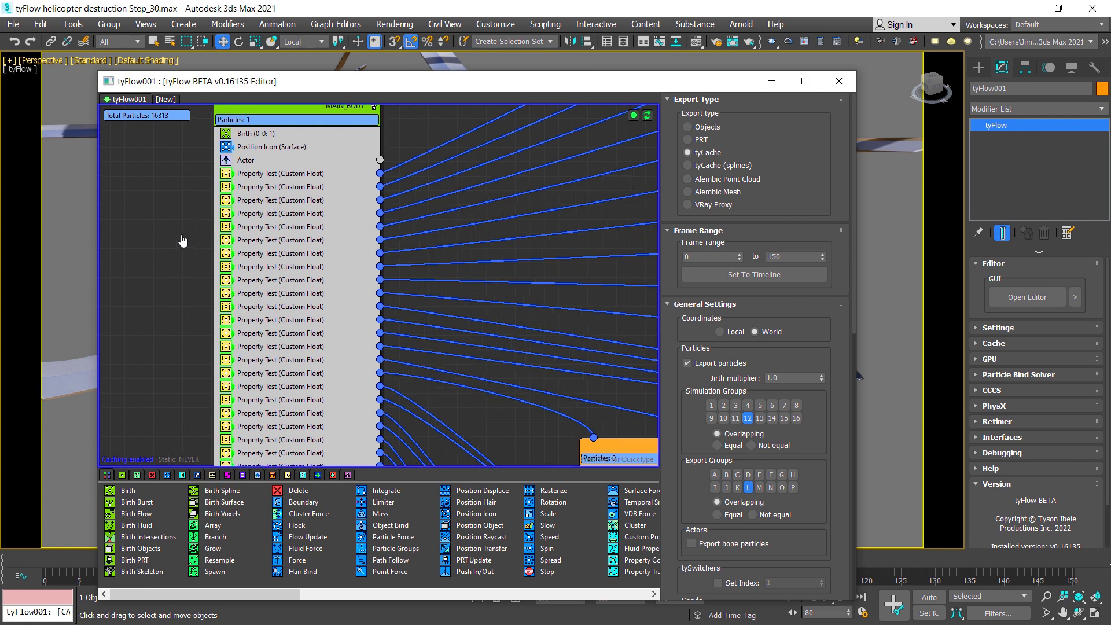
pyautogui.scroll(-1, 186, 240)
pyautogui.scroll(1, 216, 267)
pyautogui.moveTo(200, 272); pyautogui.dragTo(196, 259, button='middle')
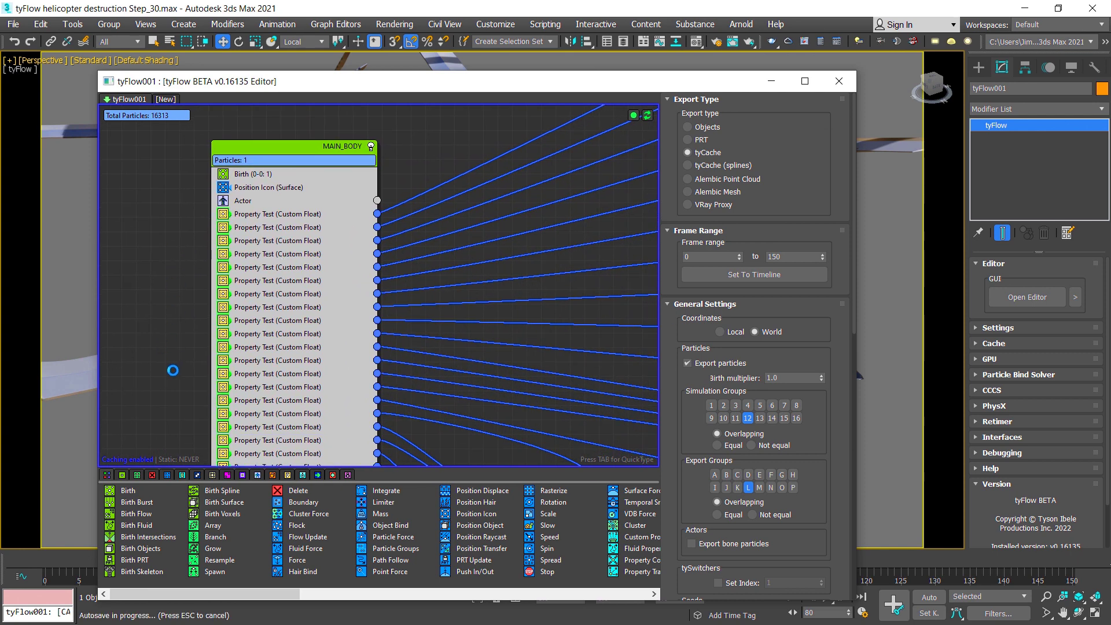
pyautogui.scroll(-2, 176, 381)
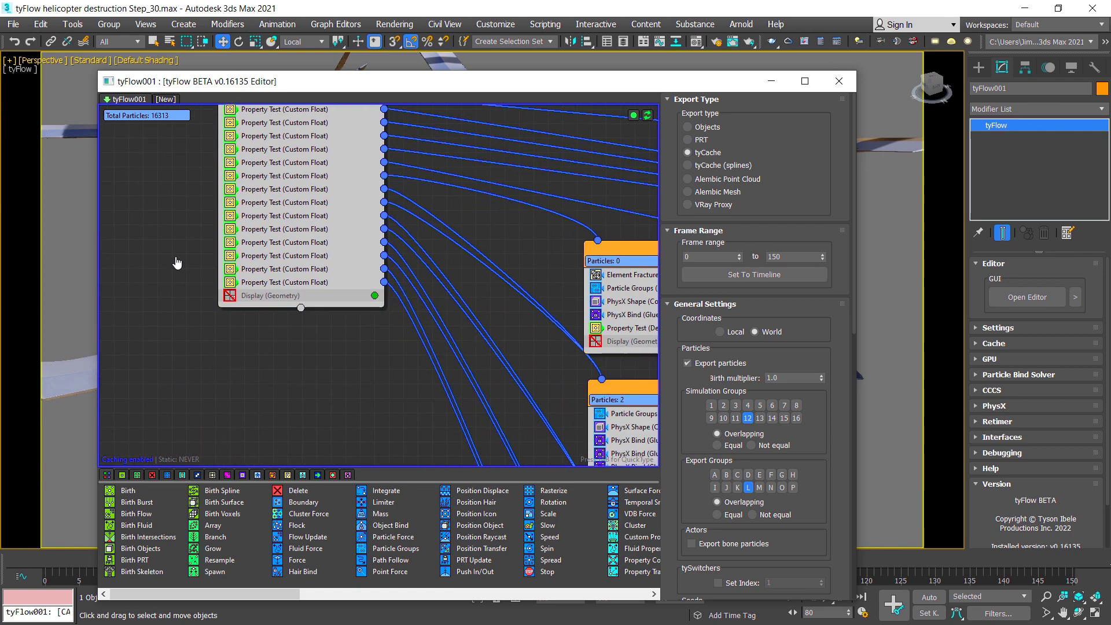
pyautogui.scroll(-1, 199, 307)
pyautogui.scroll(-1, 247, 382)
pyautogui.scroll(-1, 234, 315)
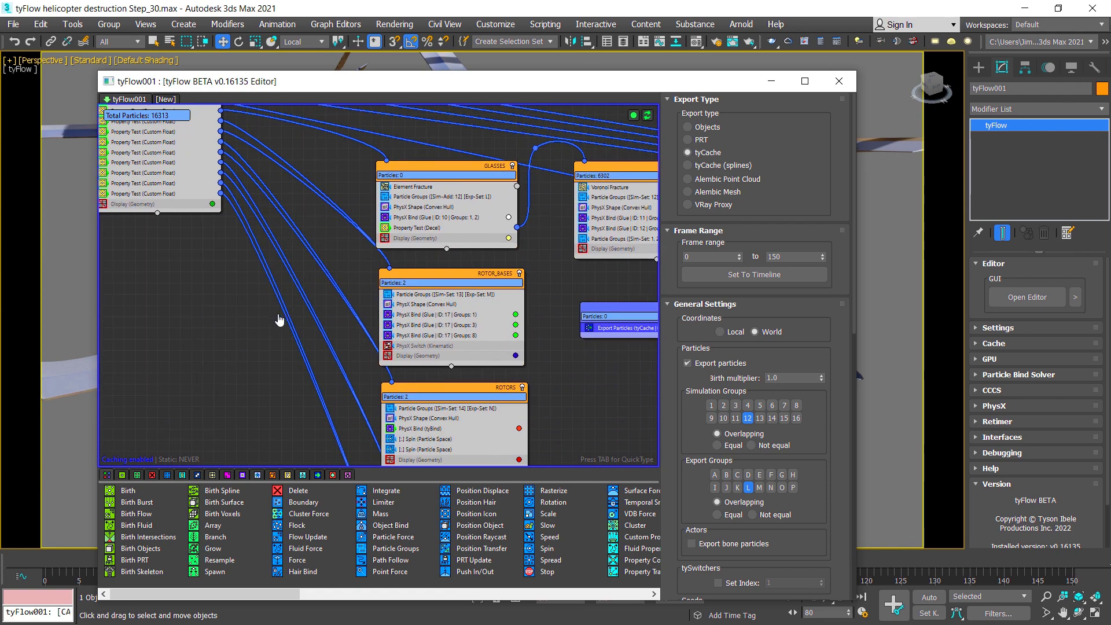
pyautogui.moveTo(280, 320); pyautogui.dragTo(173, 355, button='middle')
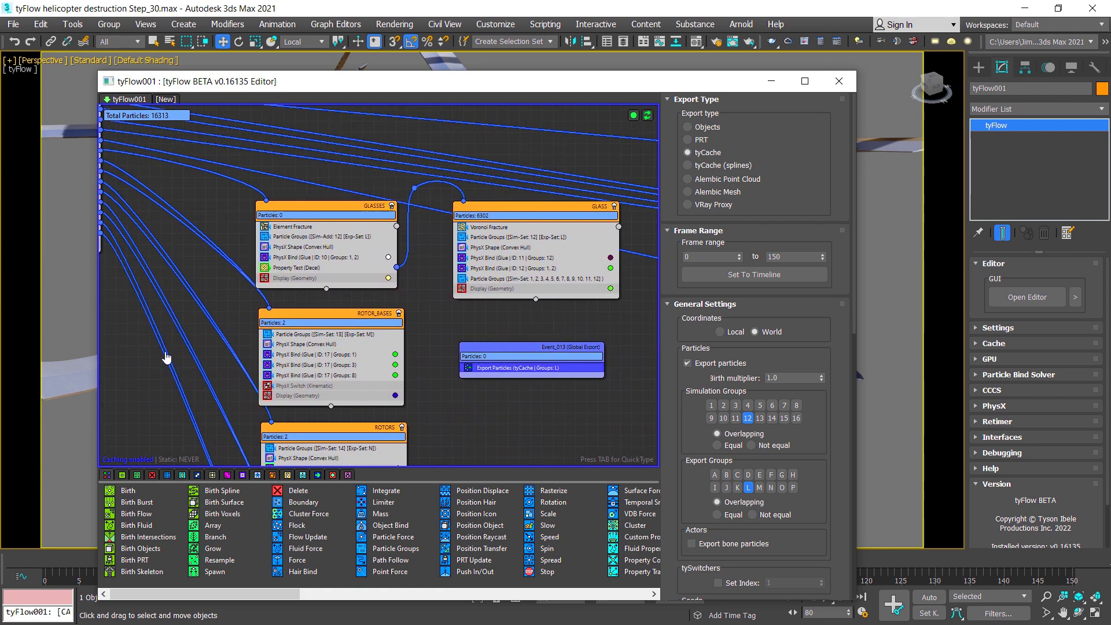
pyautogui.scroll(-1, 159, 365)
pyautogui.scroll(-1, 162, 368)
pyautogui.scroll(-2, 264, 378)
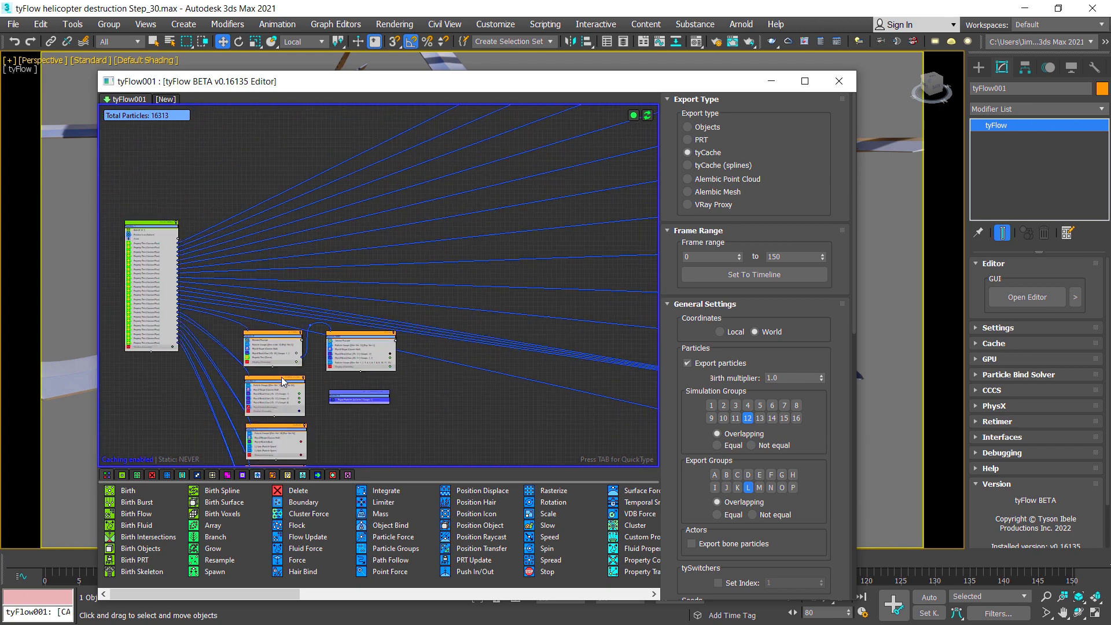
pyautogui.scroll(-2, 434, 310)
pyautogui.scroll(-1, 439, 311)
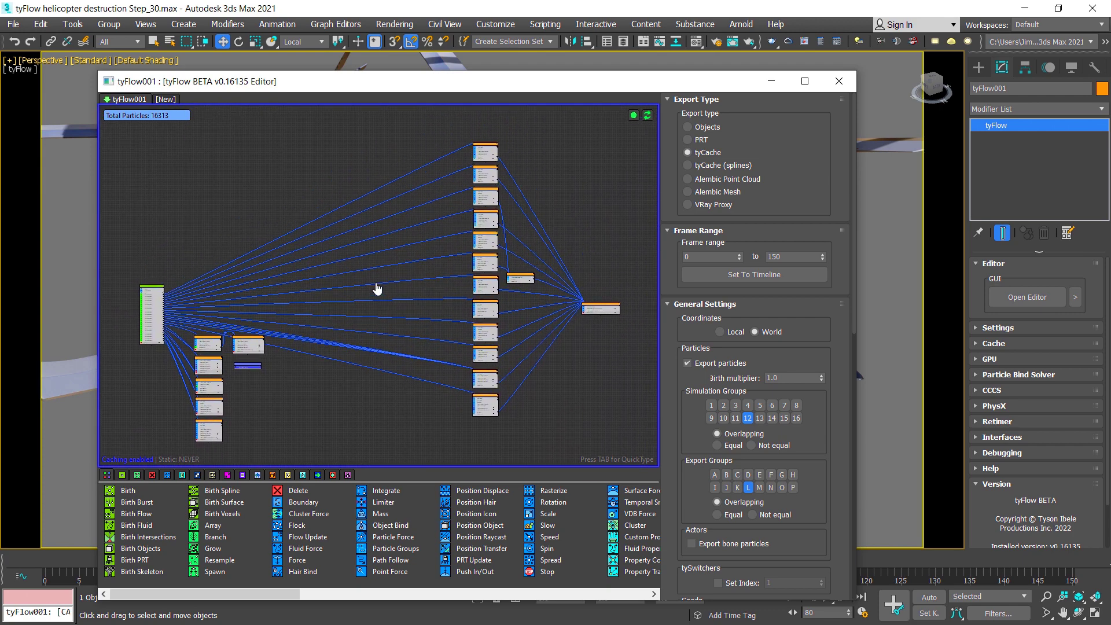
pyautogui.scroll(1, 377, 289)
pyautogui.scroll(3, 429, 204)
pyautogui.scroll(2, 437, 221)
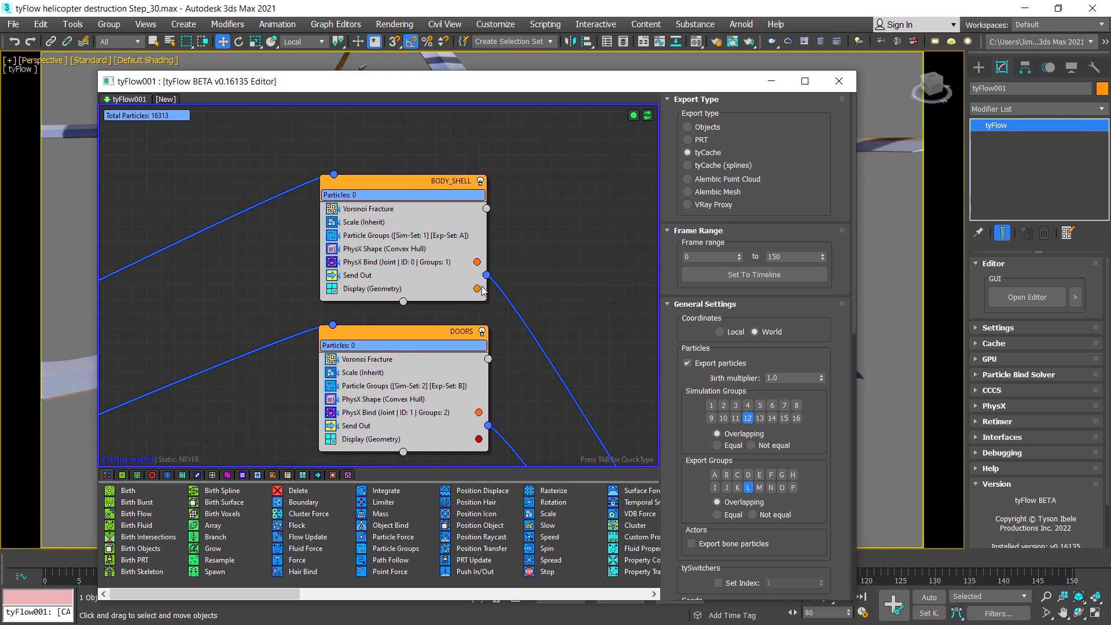
pyautogui.moveTo(513, 395); pyautogui.dragTo(512, 308, button='middle')
pyautogui.moveTo(540, 433); pyautogui.dragTo(513, 295, button='middle')
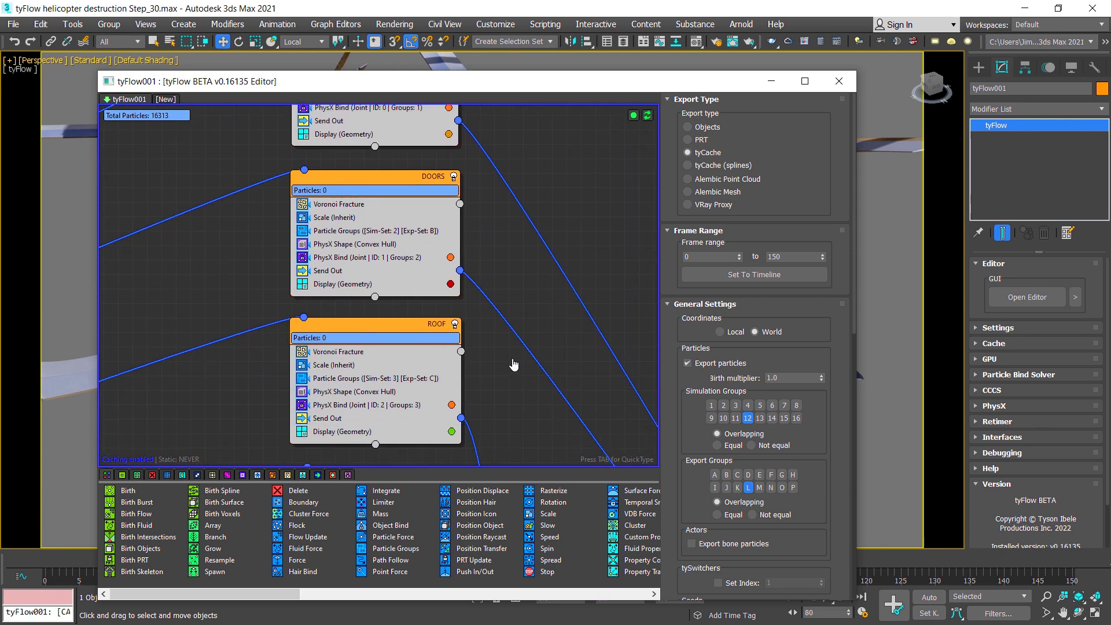
pyautogui.moveTo(529, 423); pyautogui.dragTo(529, 307, button='middle')
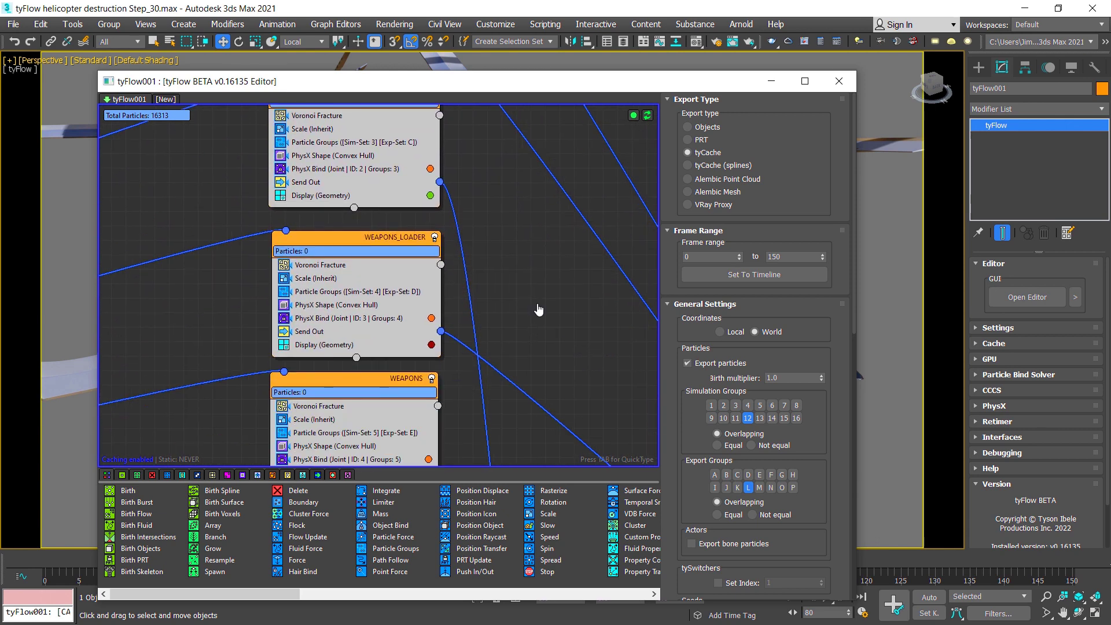
pyautogui.moveTo(532, 397); pyautogui.dragTo(541, 323, button='middle')
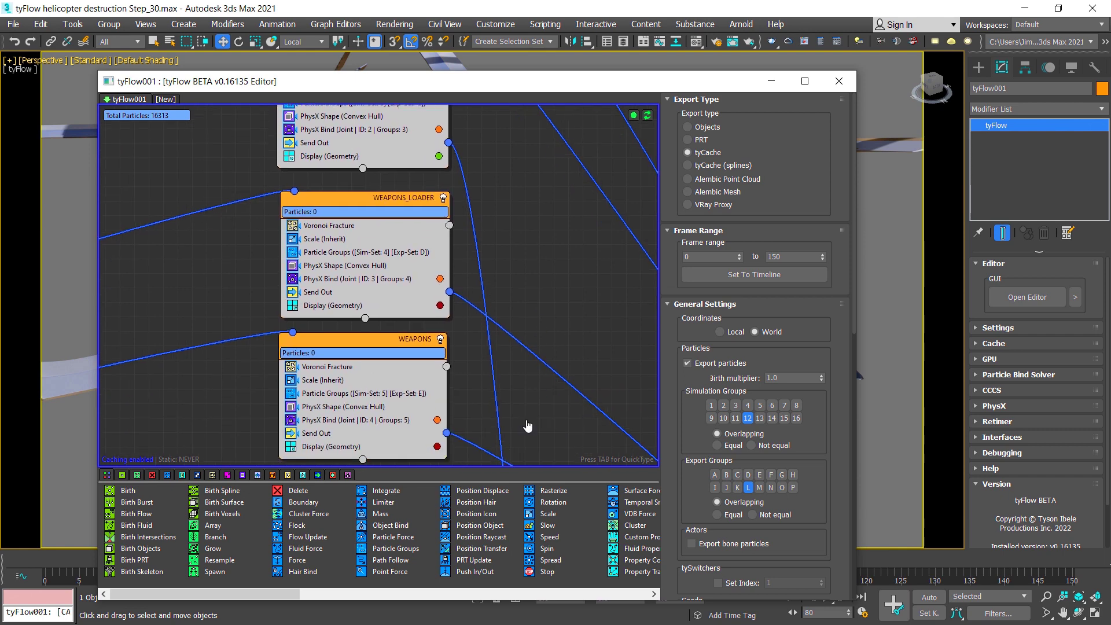
pyautogui.moveTo(528, 426); pyautogui.dragTo(527, 300, button='middle')
pyautogui.moveTo(527, 412); pyautogui.dragTo(526, 382, button='middle')
pyautogui.moveTo(526, 441); pyautogui.dragTo(522, 416, button='middle')
pyautogui.moveTo(474, 460)
pyautogui.mouseDown(button='middle')
pyautogui.moveTo(470, 365)
pyautogui.moveTo(471, 417)
pyautogui.moveTo(466, 406)
pyautogui.moveTo(488, 398)
pyautogui.moveTo(471, 365)
pyautogui.mouseUp(button='middle')
pyautogui.moveTo(475, 416)
pyautogui.mouseDown(button='middle')
pyautogui.moveTo(475, 366)
pyautogui.moveTo(478, 381)
pyautogui.moveTo(495, 326)
pyautogui.mouseUp(button='middle')
pyautogui.moveTo(498, 382); pyautogui.dragTo(503, 341, button='middle')
# Step: Zoom the node graph to Event_004 and open its PhysX Bind operator settings
pyautogui.scroll(-2, 396, 362)
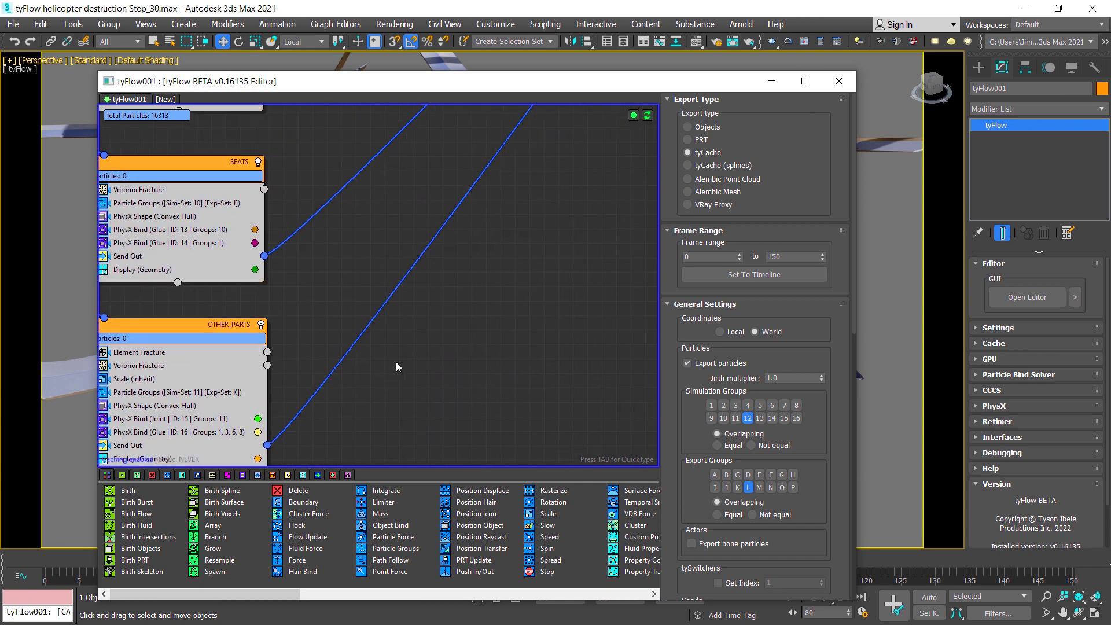
pyautogui.scroll(-2, 398, 358)
pyautogui.scroll(-2, 356, 429)
pyautogui.scroll(-1, 414, 370)
pyautogui.scroll(2, 415, 370)
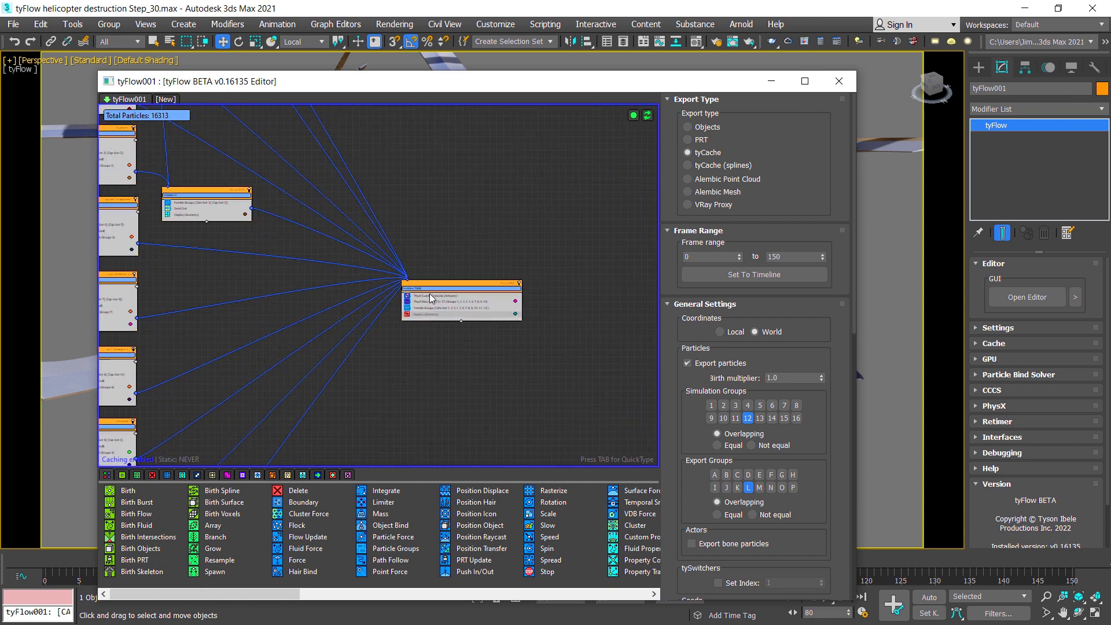
pyautogui.scroll(2, 182, 175)
pyautogui.scroll(2, 182, 175)
pyautogui.scroll(1, 183, 176)
pyautogui.scroll(-1, 313, 281)
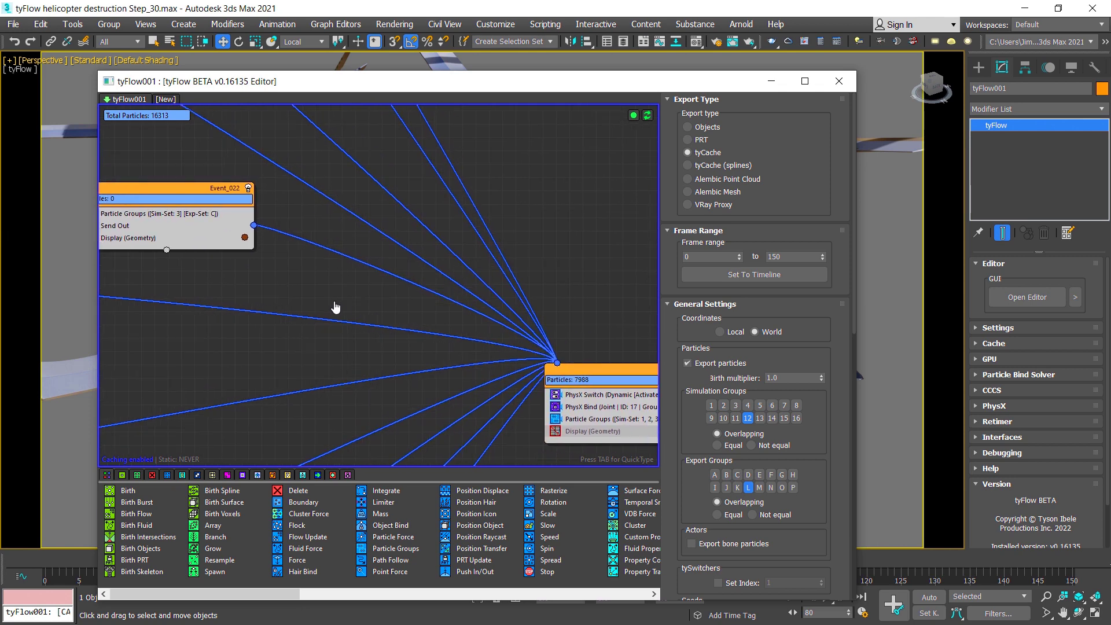
pyautogui.scroll(1, 394, 326)
pyautogui.scroll(1, 442, 282)
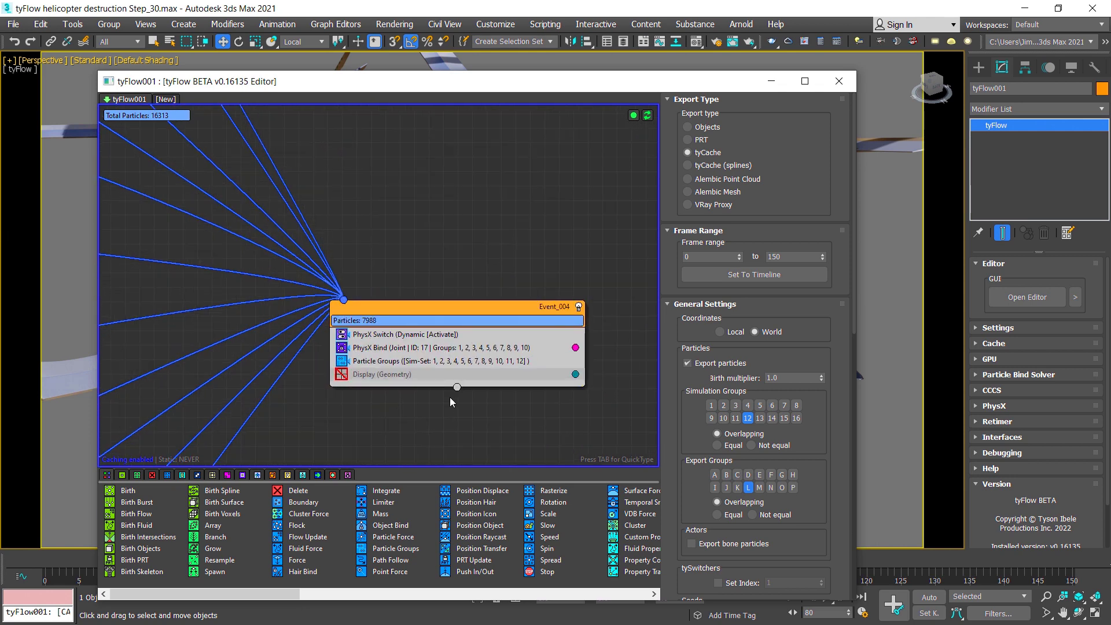
pyautogui.scroll(-1, 452, 399)
pyautogui.scroll(1, 483, 359)
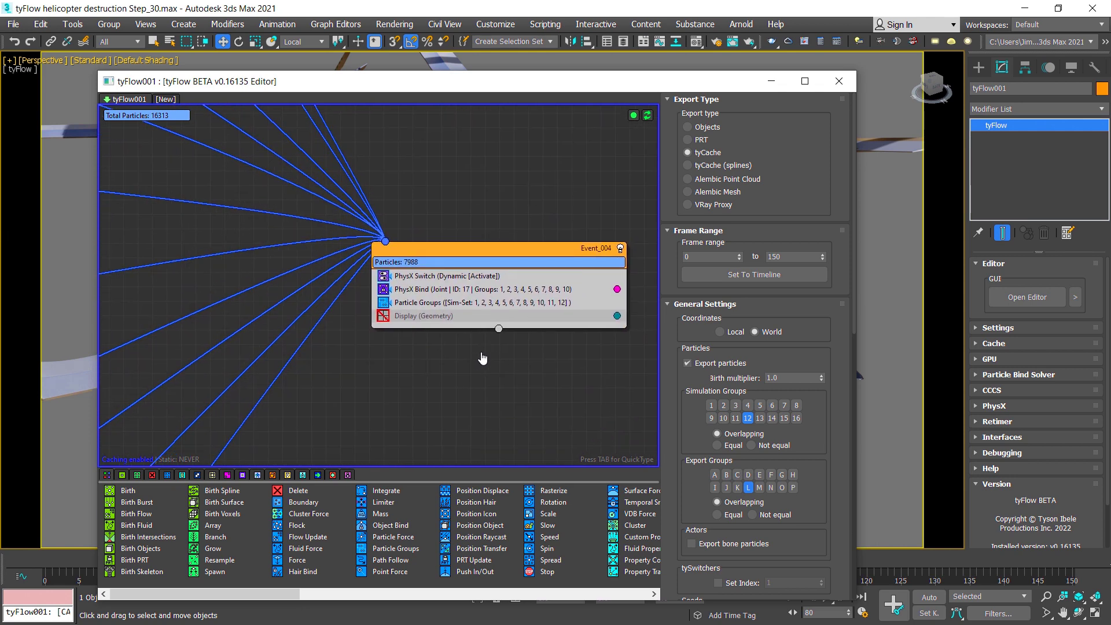
pyautogui.click(499, 294)
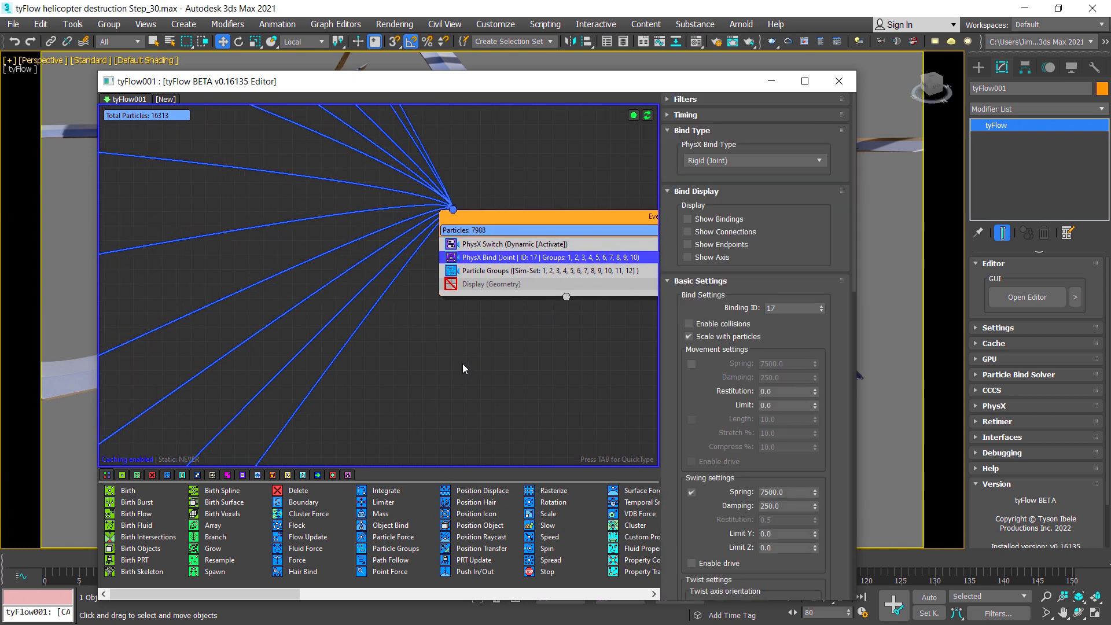
# Step: Reframe Event_004 and move the tyFlow Editor aside to reveal the helicopter
pyautogui.scroll(-2, 463, 363)
pyautogui.scroll(-1, 432, 403)
pyautogui.moveTo(432, 403); pyautogui.dragTo(471, 352, button='middle')
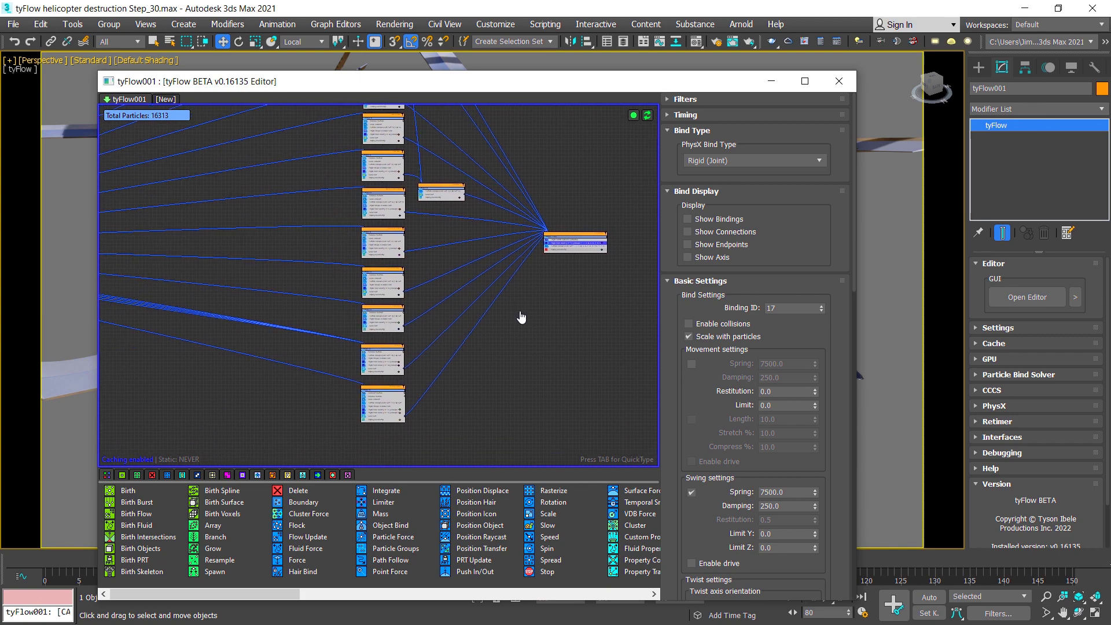
pyautogui.scroll(2, 543, 285)
pyautogui.scroll(2, 542, 285)
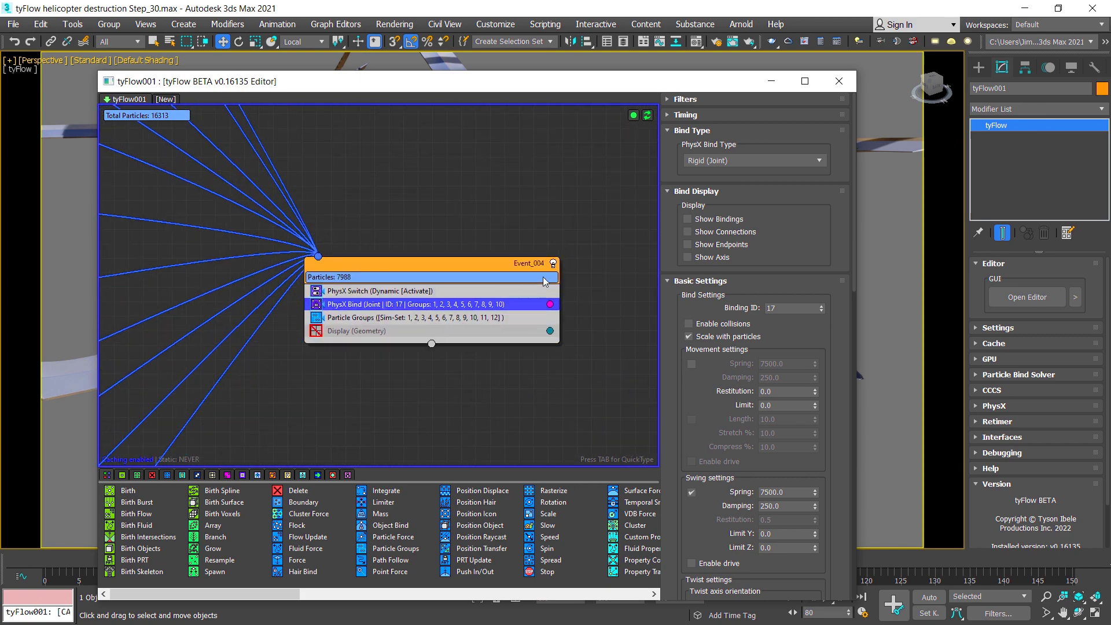
pyautogui.moveTo(716, 89); pyautogui.dragTo(236, 149)
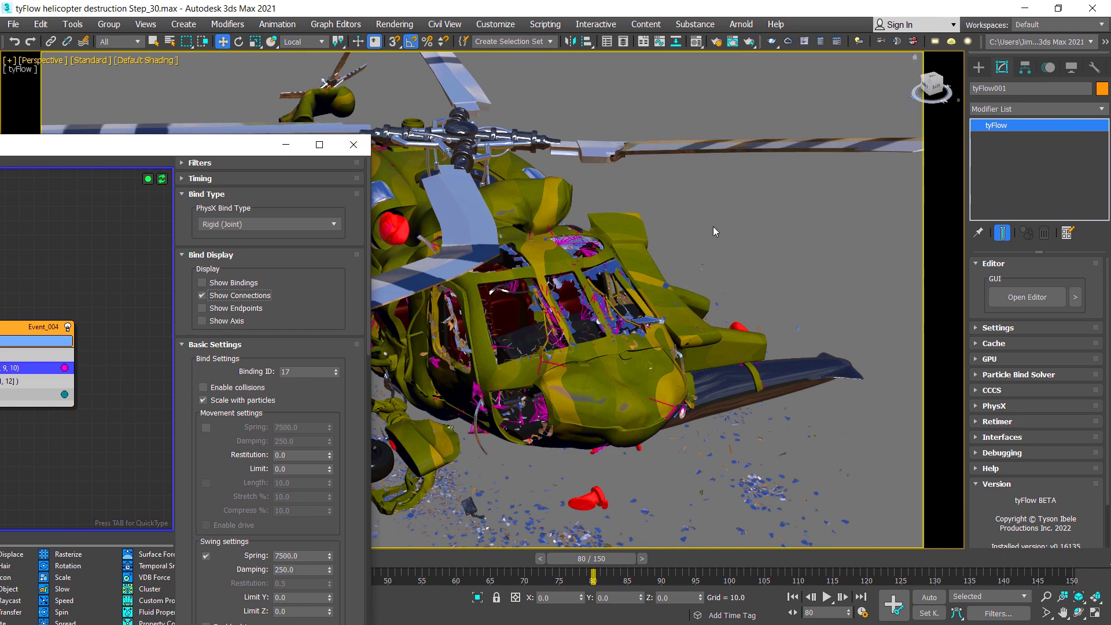
# Step: Orbit around the helicopter to inspect the bind connections, then bring the tyFlow Editor back over the viewport
pyautogui.moveTo(713, 227)
pyautogui.mouseDown(button='middle')
pyautogui.moveTo(752, 248)
pyautogui.moveTo(695, 255)
pyautogui.mouseUp(button='middle')
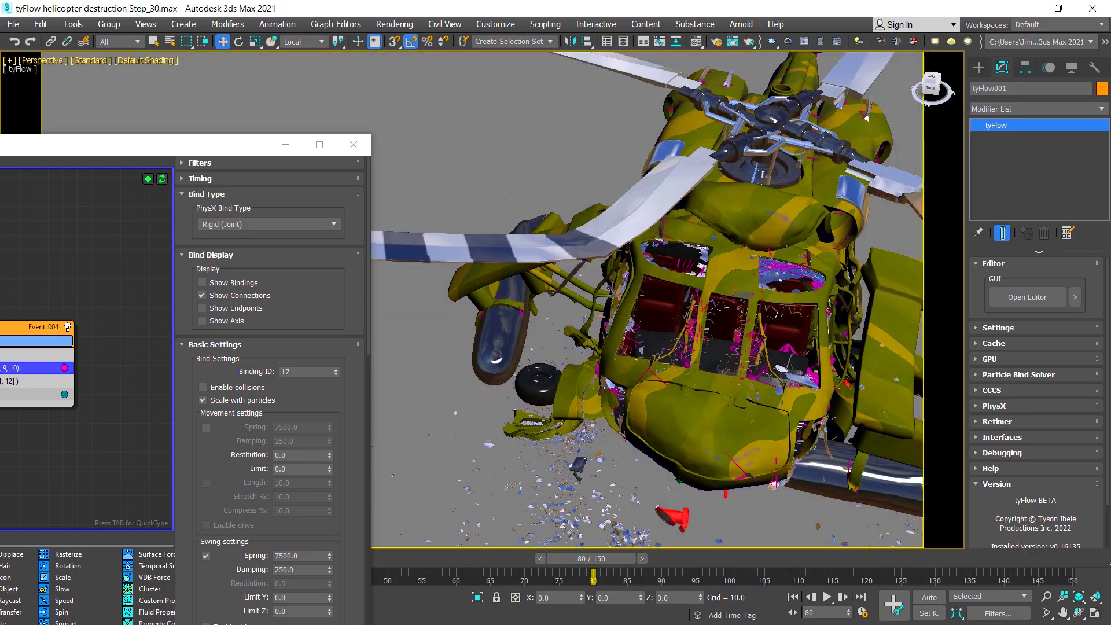
pyautogui.moveTo(695, 255)
pyautogui.keyDown('alt'); pyautogui.mouseDown(button='middle')
pyautogui.moveTo(701, 301)
pyautogui.moveTo(852, 306)
pyautogui.mouseUp(button='middle'); pyautogui.keyUp('alt')
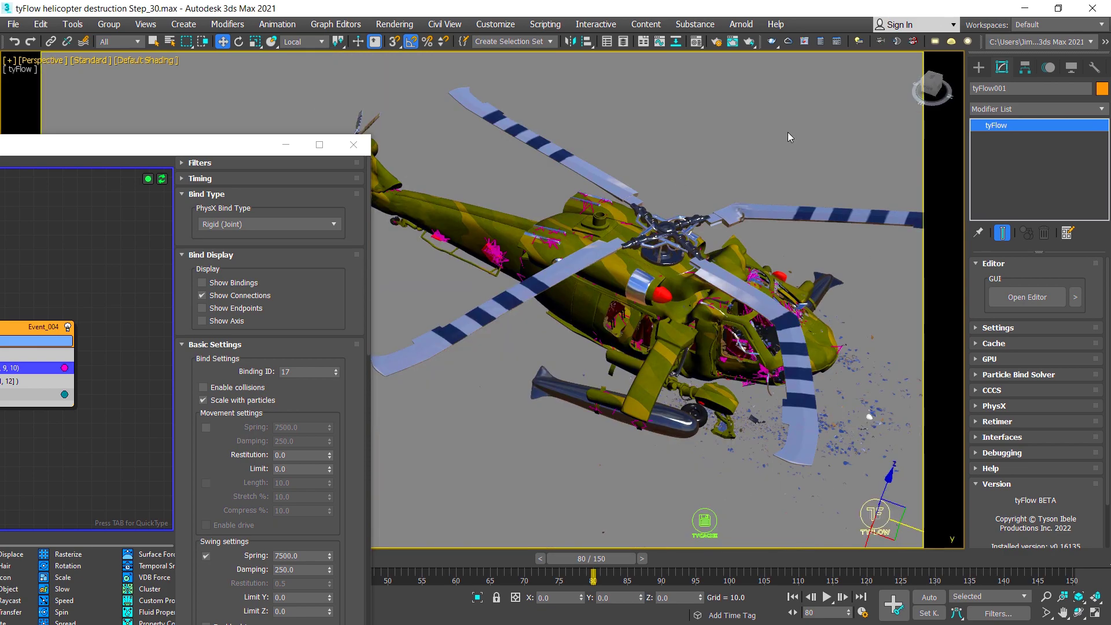
pyautogui.moveTo(929, 84); pyautogui.dragTo(915, 86)
pyautogui.keyDown('alt'); pyautogui.moveTo(648, 301); pyautogui.dragTo(579, 312, button='middle'); pyautogui.keyUp('alt')
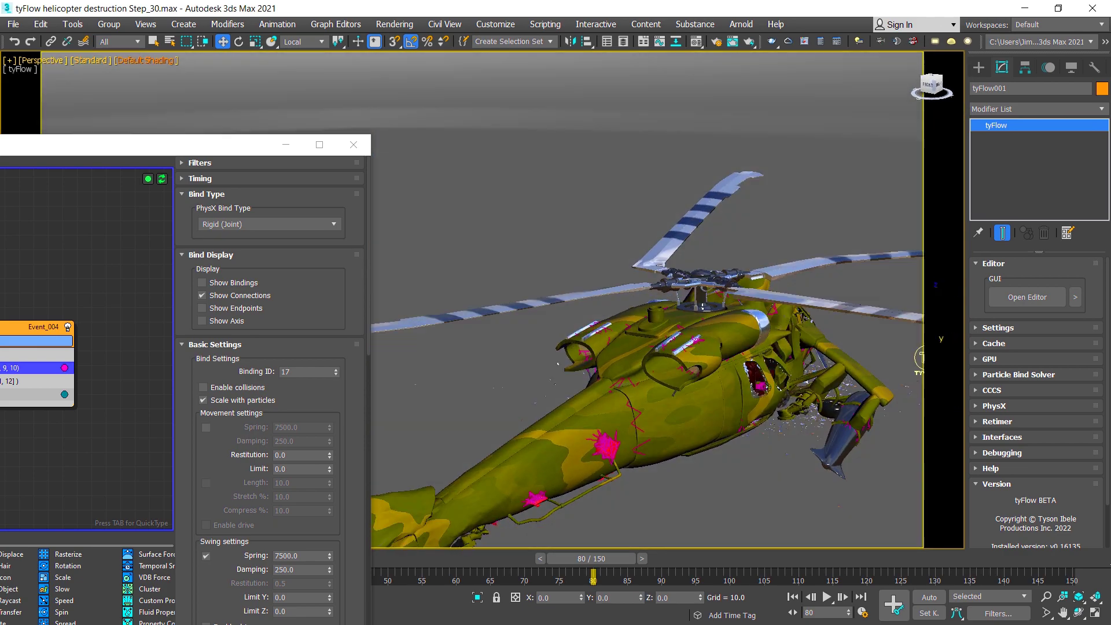
pyautogui.keyDown('alt'); pyautogui.moveTo(648, 312); pyautogui.dragTo(573, 315, button='middle'); pyautogui.keyUp('alt')
pyautogui.moveTo(648, 313)
pyautogui.keyDown('alt'); pyautogui.mouseDown(button='middle')
pyautogui.moveTo(521, 315)
pyautogui.moveTo(555, 307)
pyautogui.moveTo(509, 295)
pyautogui.mouseUp(button='middle'); pyautogui.keyUp('alt')
pyautogui.keyDown('alt'); pyautogui.moveTo(869, 178); pyautogui.dragTo(727, 181, button='middle'); pyautogui.keyUp('alt')
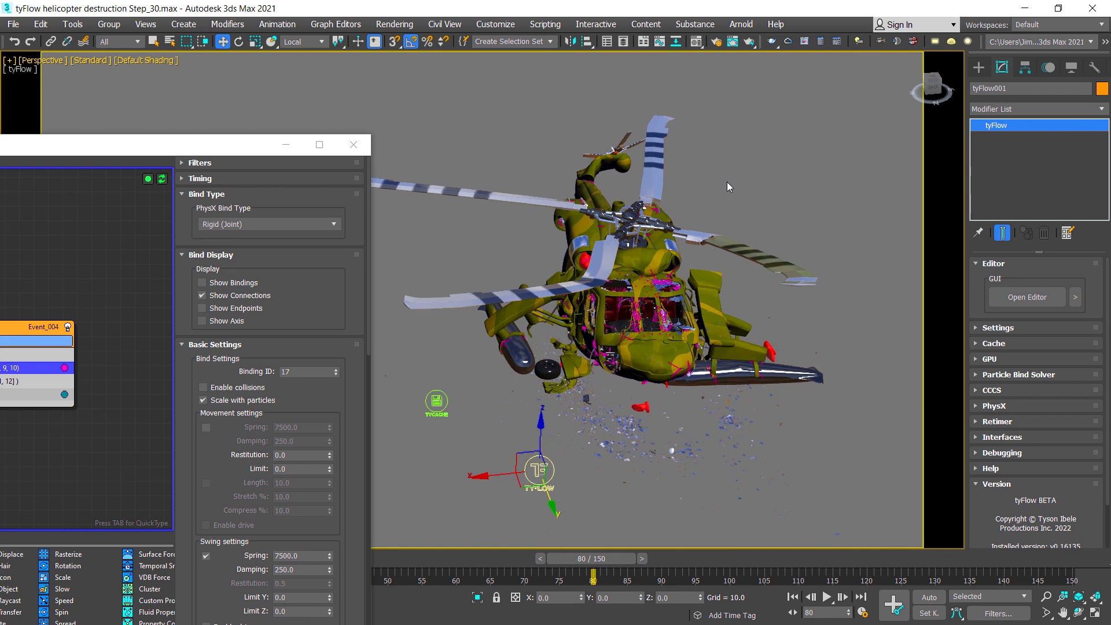
pyautogui.moveTo(169, 155); pyautogui.dragTo(528, 91)
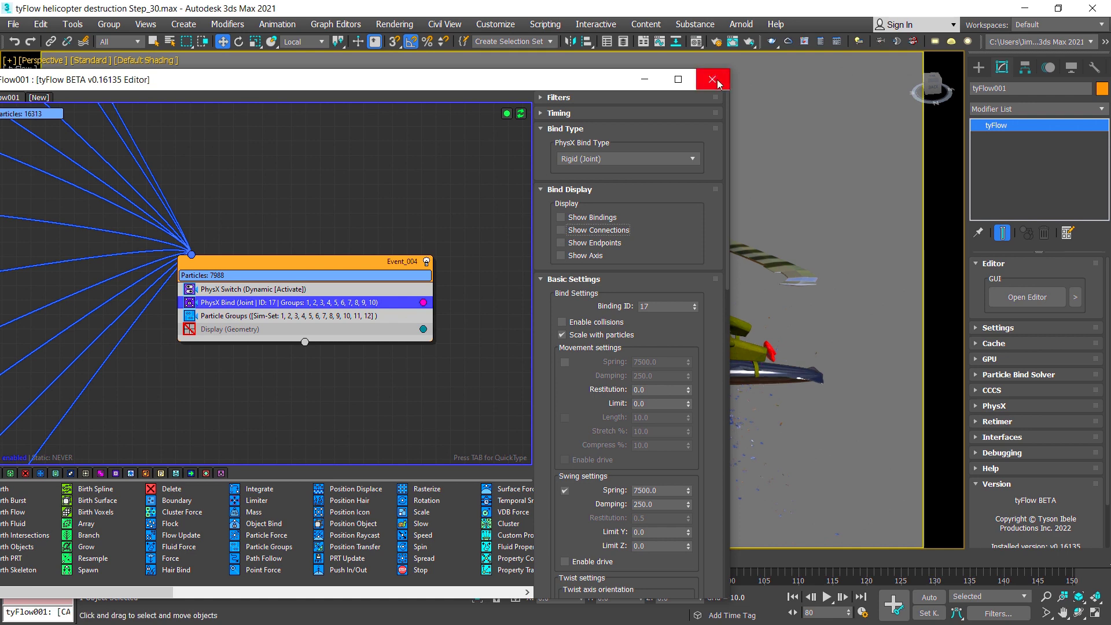
# Step: Reposition the tyFlow Editor and zoom the node graph around Event_004
pyautogui.moveTo(347, 79); pyautogui.dragTo(571, 46)
pyautogui.moveTo(431, 344)
pyautogui.mouseDown(button='middle')
pyautogui.moveTo(567, 284)
pyautogui.moveTo(566, 337)
pyautogui.moveTo(536, 330)
pyautogui.mouseUp(button='middle')
pyautogui.scroll(-2, 567, 282)
pyautogui.scroll(-2, 558, 318)
pyautogui.scroll(2, 535, 329)
pyautogui.scroll(2, 574, 304)
pyautogui.scroll(2, 492, 221)
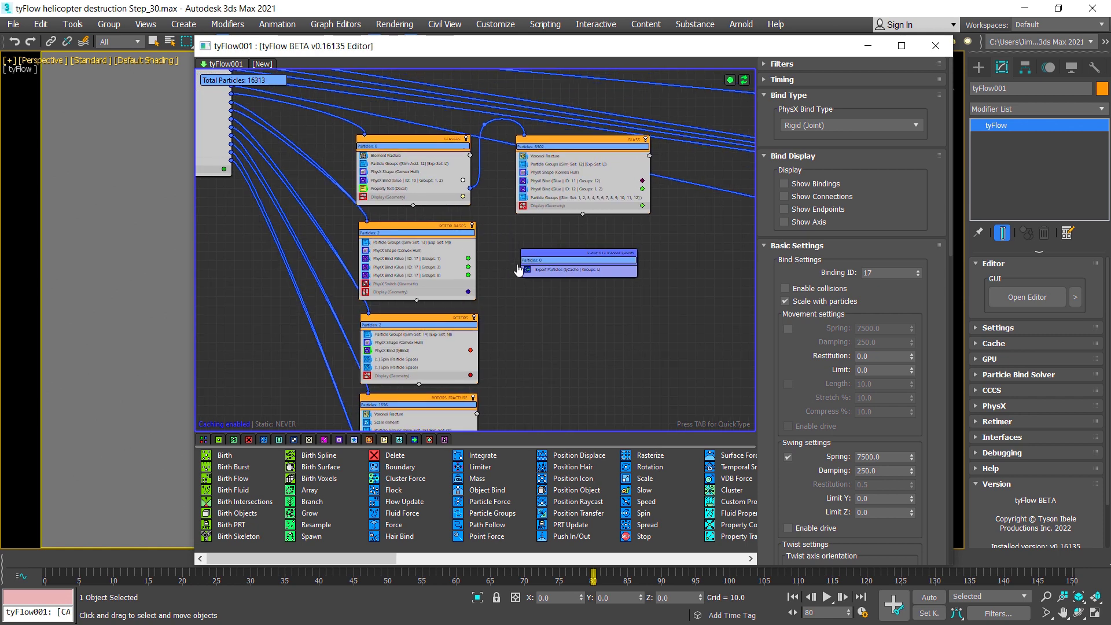
pyautogui.scroll(2, 518, 271)
pyautogui.scroll(2, 516, 244)
# Step: Frame GLASSES, GLASS and ROTOR_BASES and open GLASSES' Property Test (Decel) operator
pyautogui.moveTo(516, 245)
pyautogui.mouseDown(button='middle')
pyautogui.moveTo(488, 314)
pyautogui.moveTo(456, 318)
pyautogui.mouseUp(button='middle')
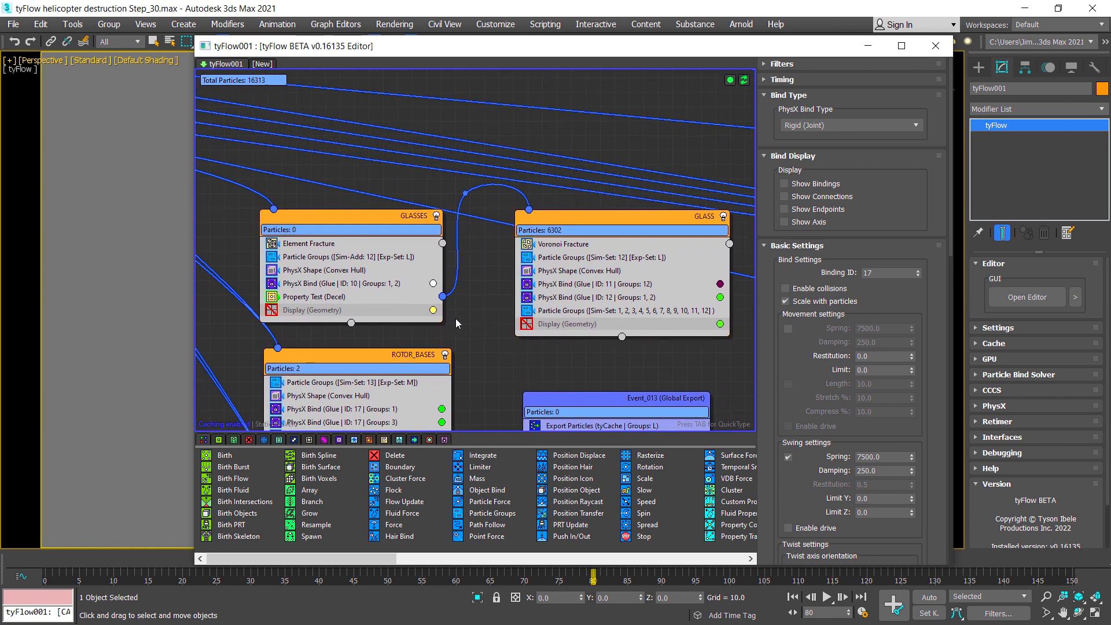
pyautogui.click(345, 298)
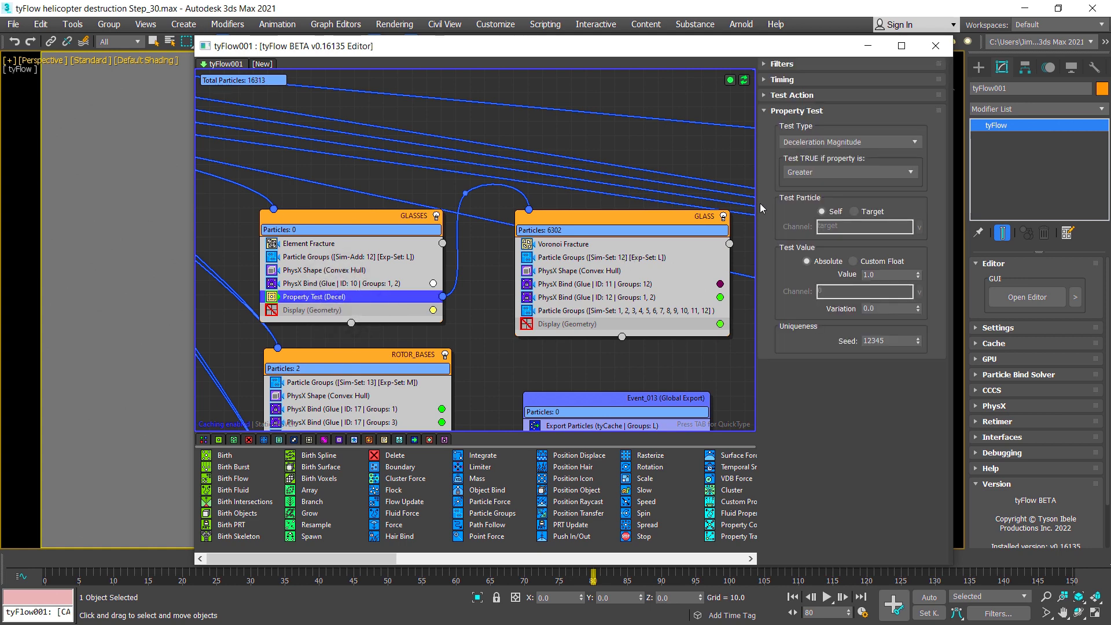
pyautogui.moveTo(484, 372)
pyautogui.mouseDown(button='middle')
pyautogui.moveTo(493, 256)
pyautogui.moveTo(487, 353)
pyautogui.moveTo(476, 272)
pyautogui.mouseUp(button='middle')
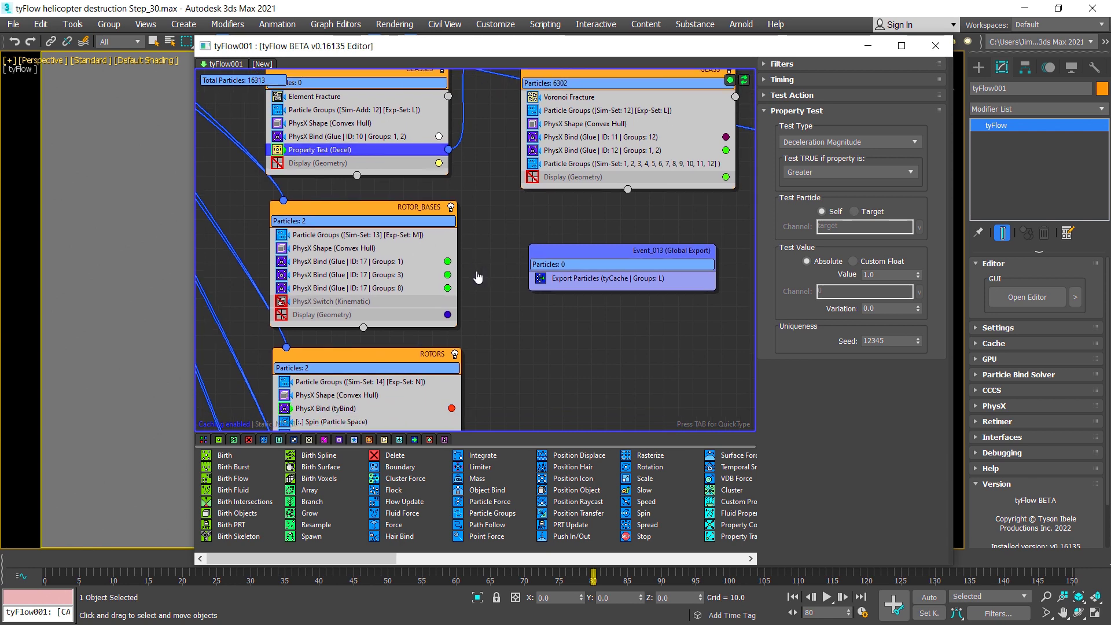
# Step: Open Event_013's Export Particles settings (tyCache, frames 0–150) and pan down to ROTOR_BLADES
pyautogui.click(630, 284)
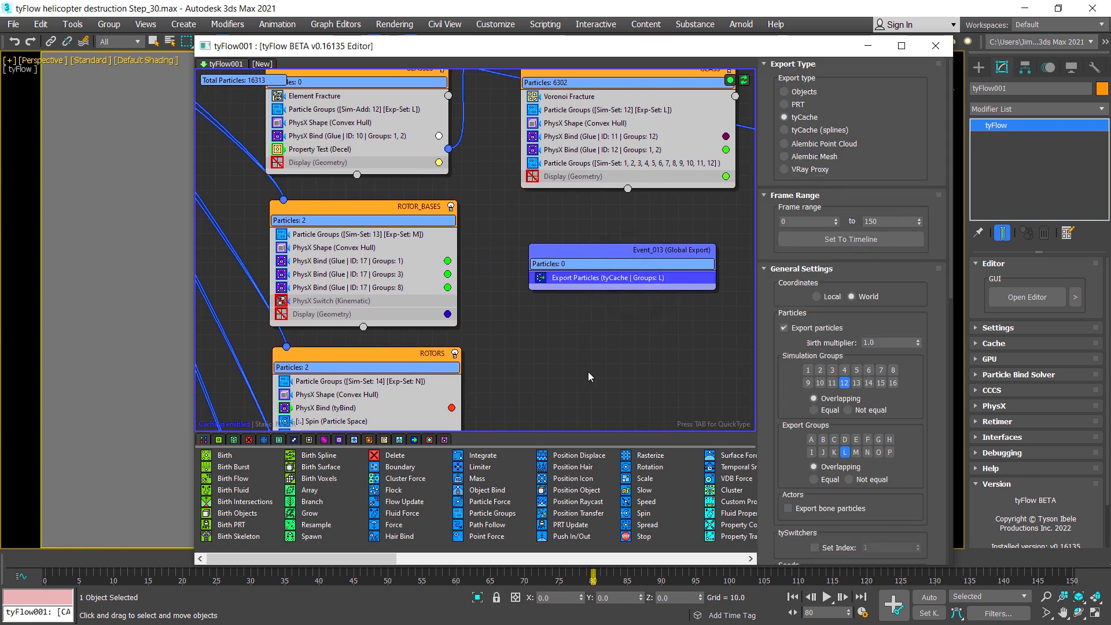
pyautogui.moveTo(588, 376); pyautogui.dragTo(617, 346, button='middle')
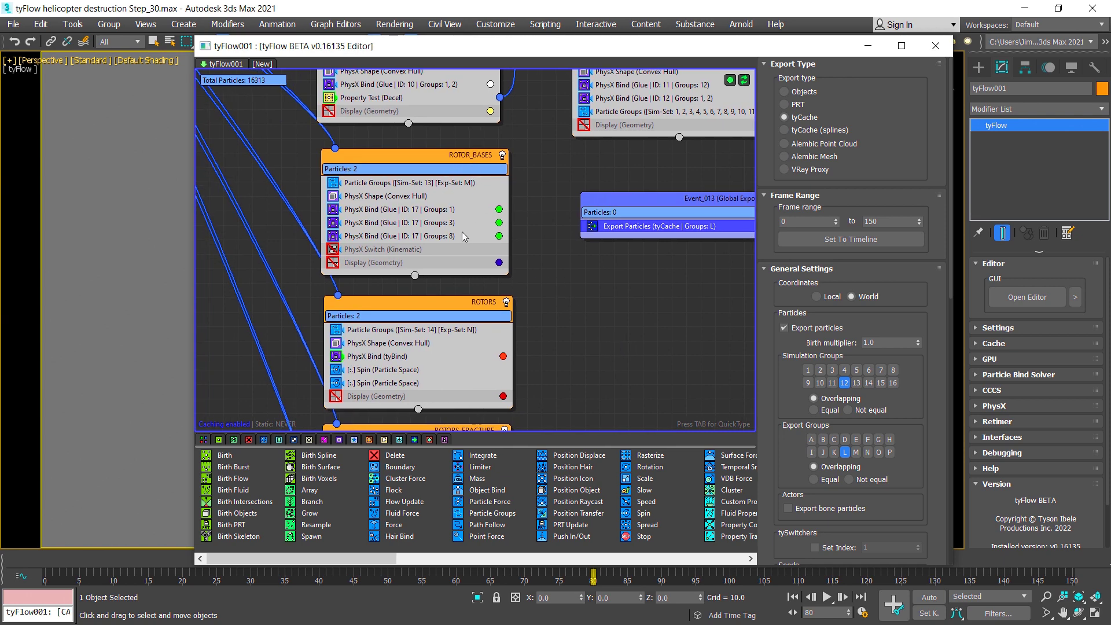
pyautogui.moveTo(564, 349); pyautogui.dragTo(563, 308, button='middle')
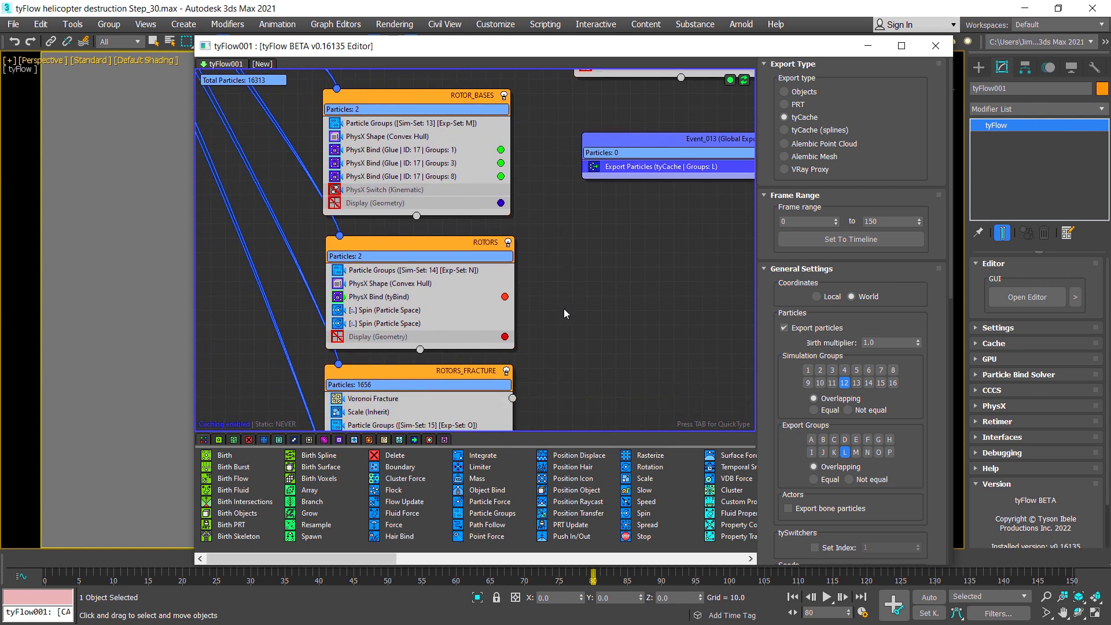
pyautogui.moveTo(559, 355)
pyautogui.mouseDown(button='middle')
pyautogui.moveTo(560, 334)
pyautogui.moveTo(561, 371)
pyautogui.moveTo(557, 328)
pyautogui.mouseUp(button='middle')
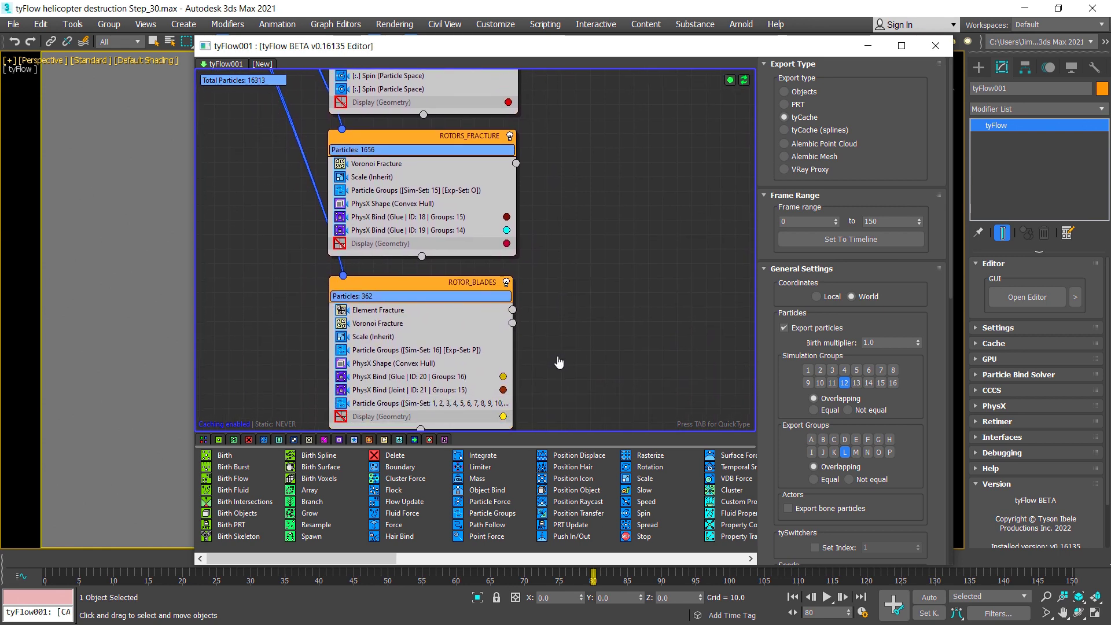
pyautogui.moveTo(553, 380); pyautogui.dragTo(553, 359, button='middle')
# Step: Zoom out the node graph to show the whole tyFlow setup
pyautogui.scroll(-2, 553, 382)
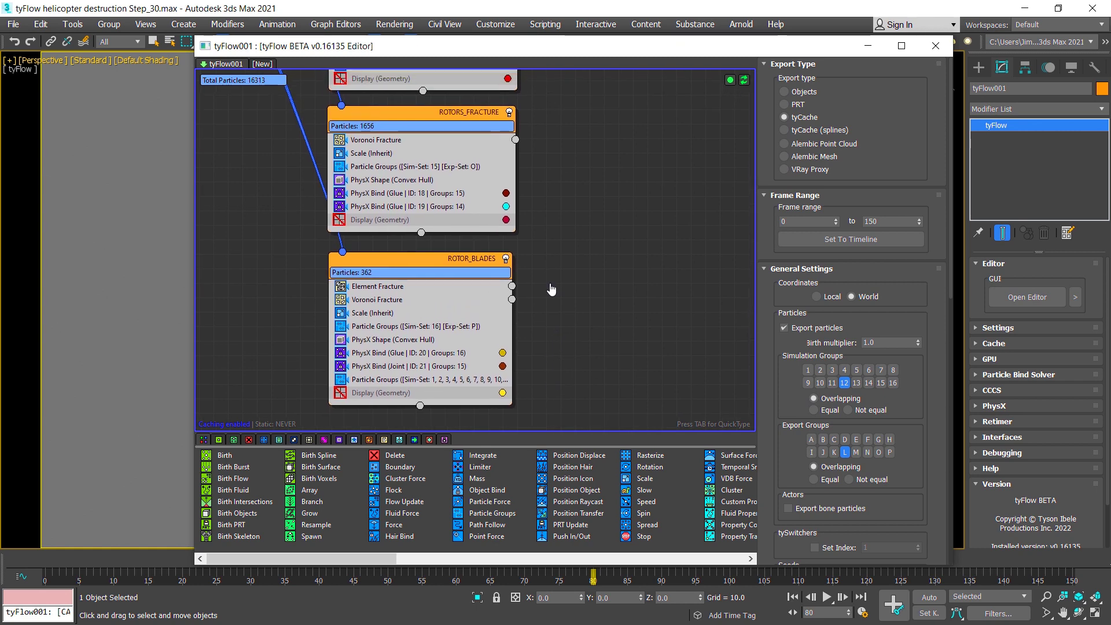
pyautogui.moveTo(550, 287)
pyautogui.mouseDown(button='middle')
pyautogui.moveTo(551, 331)
pyautogui.moveTo(519, 367)
pyautogui.moveTo(472, 384)
pyautogui.mouseUp(button='middle')
pyautogui.scroll(-2, 551, 326)
pyautogui.scroll(-2, 551, 325)
pyautogui.scroll(-2, 614, 280)
pyautogui.scroll(-3, 518, 349)
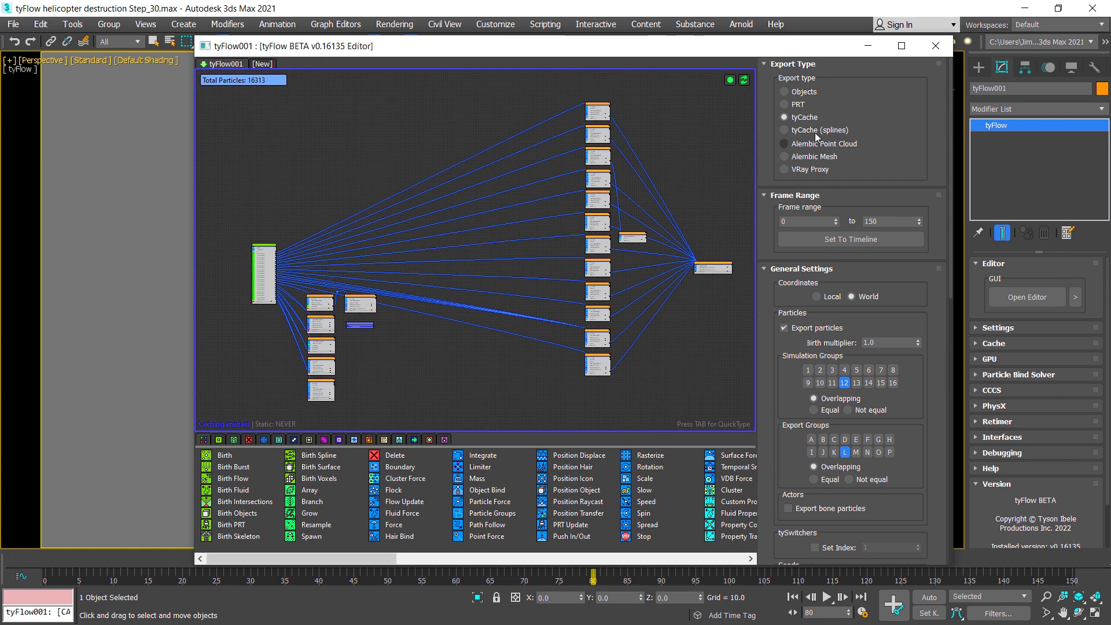
# Step: Close the tyFlow Editor and frame the shattered helicopter in the viewport at frame 80
pyautogui.click(935, 51)
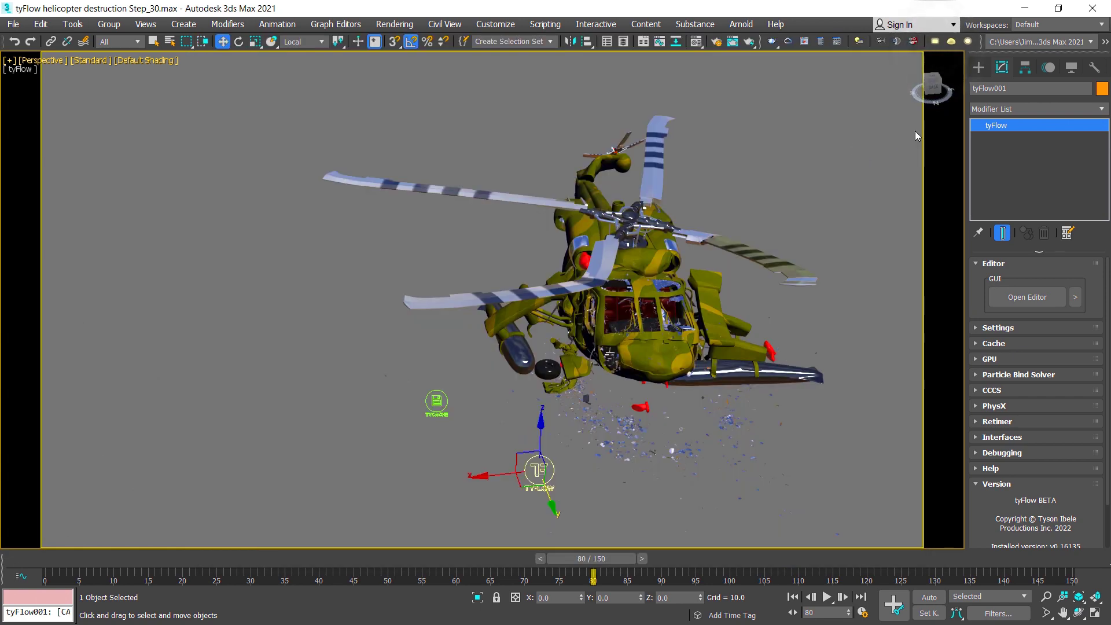
pyautogui.moveTo(940, 88); pyautogui.dragTo(940, 92)
pyautogui.moveTo(810, 287); pyautogui.dragTo(757, 304, button='middle')
pyautogui.scroll(2, 756, 304)
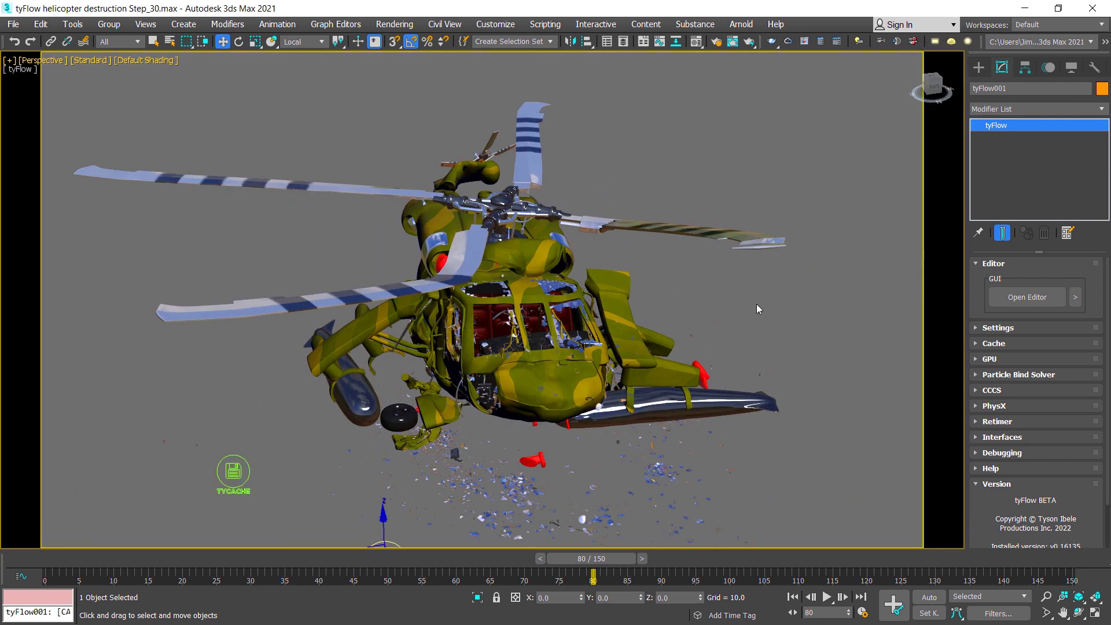